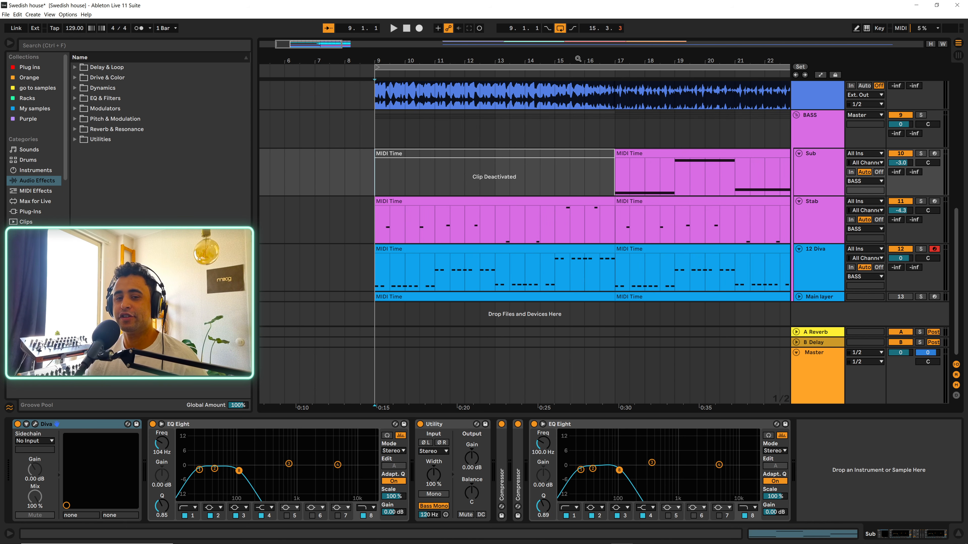
Play the arrangement from bar 9 and look over the drum, reference and bass tracks.
{"action": "left_click", "coordinate": [376, 180]}
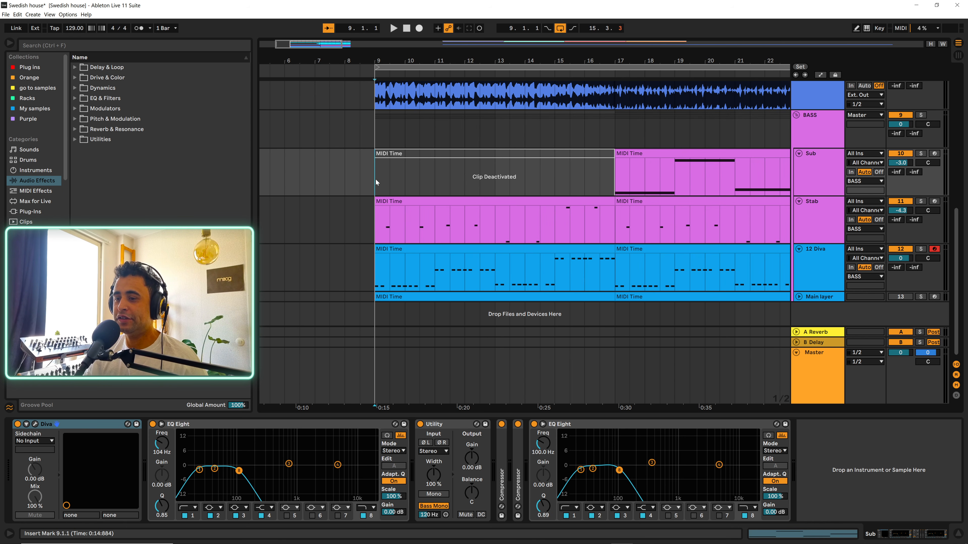
{"action": "key", "text": "space"}
{"action": "left_click_drag", "start_coordinate": [712, 60], "coordinate": [533, 57]}
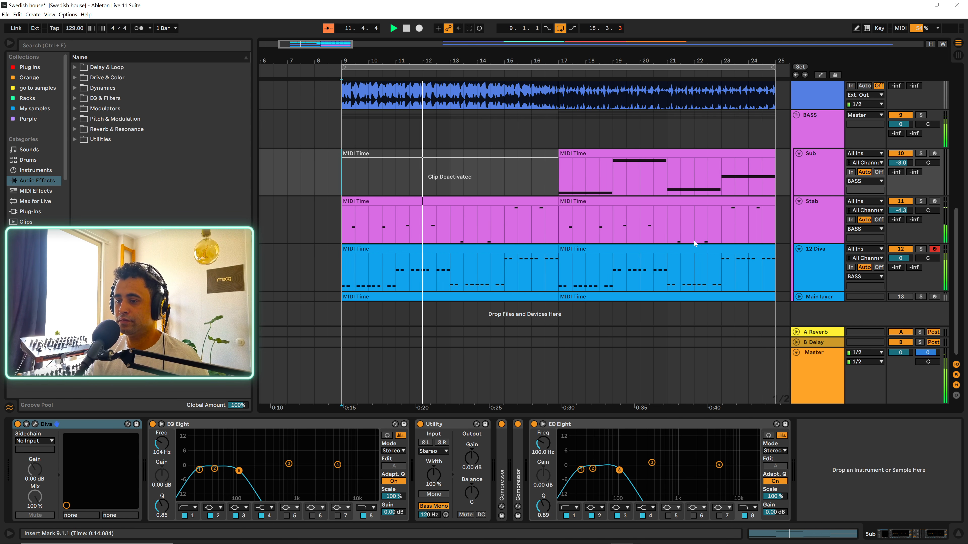
{"action": "scroll", "coordinate": [693, 244], "scroll_direction": "up", "scroll_amount": 8}
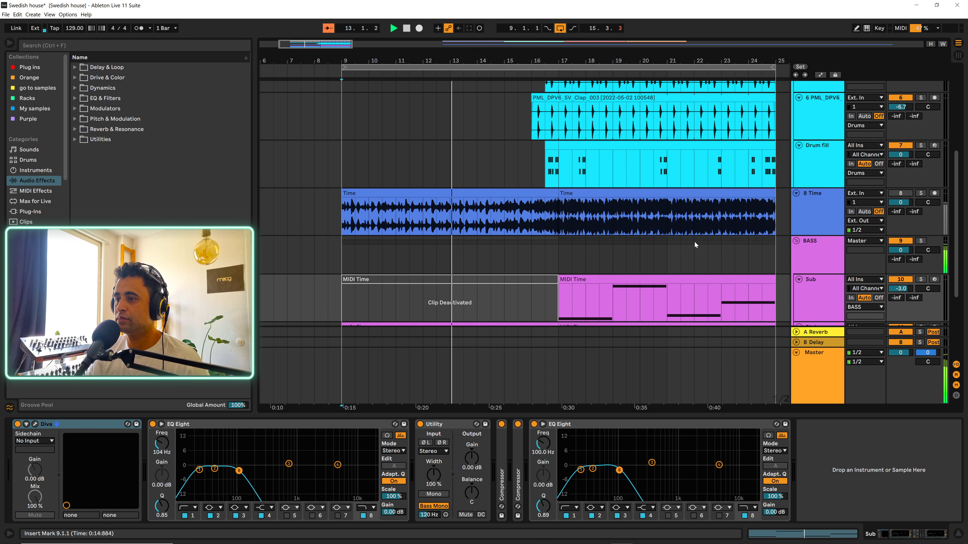
{"action": "scroll", "coordinate": [701, 243], "scroll_direction": "up", "scroll_amount": 6}
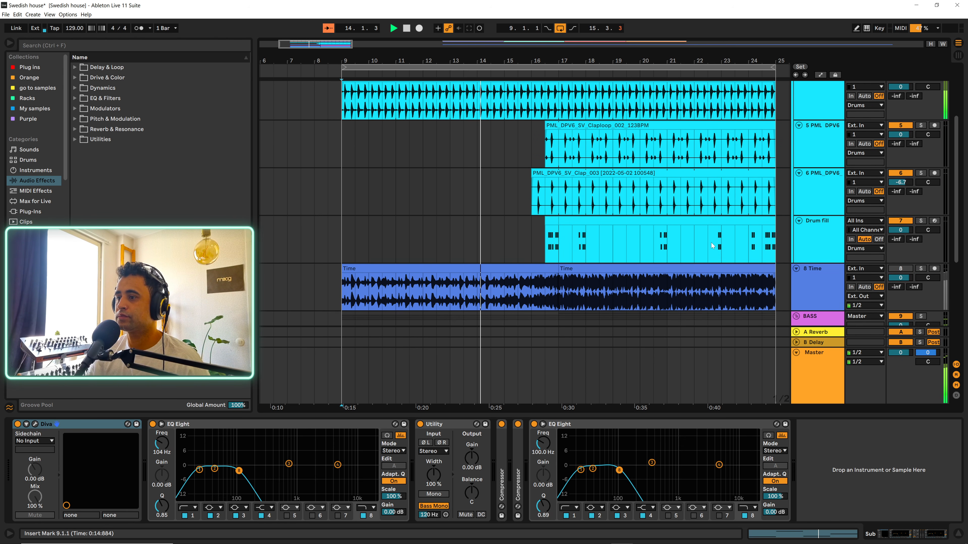
{"action": "scroll", "coordinate": [716, 246], "scroll_direction": "down", "scroll_amount": 5}
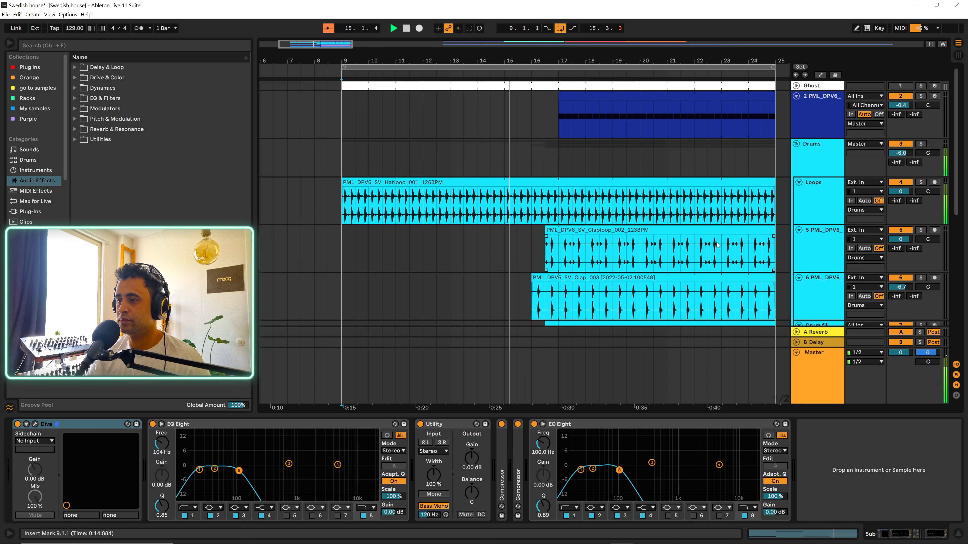
{"action": "scroll", "coordinate": [722, 251], "scroll_direction": "down", "scroll_amount": 8}
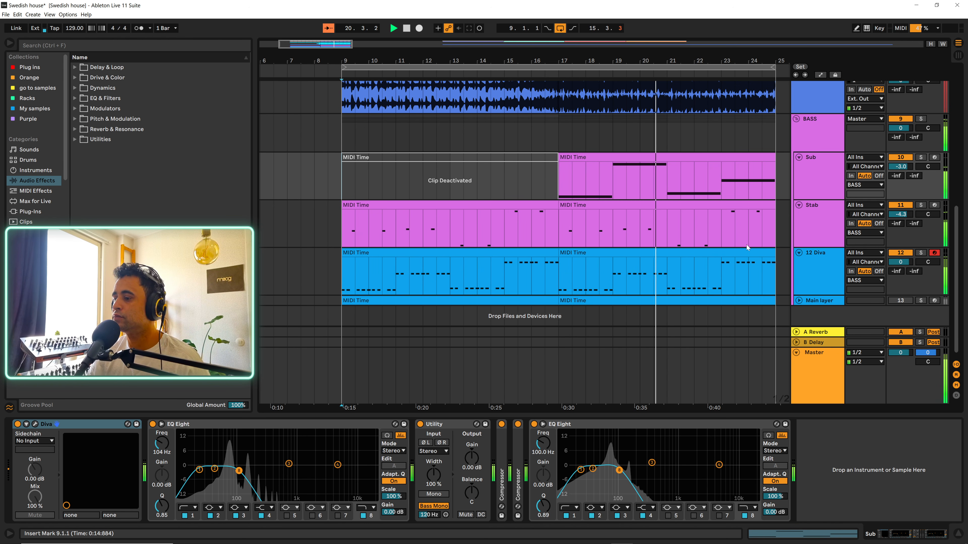
View the notes of the second 12 Diva and Stab clips, and close the note editor.
{"action": "double_click", "coordinate": [772, 267]}
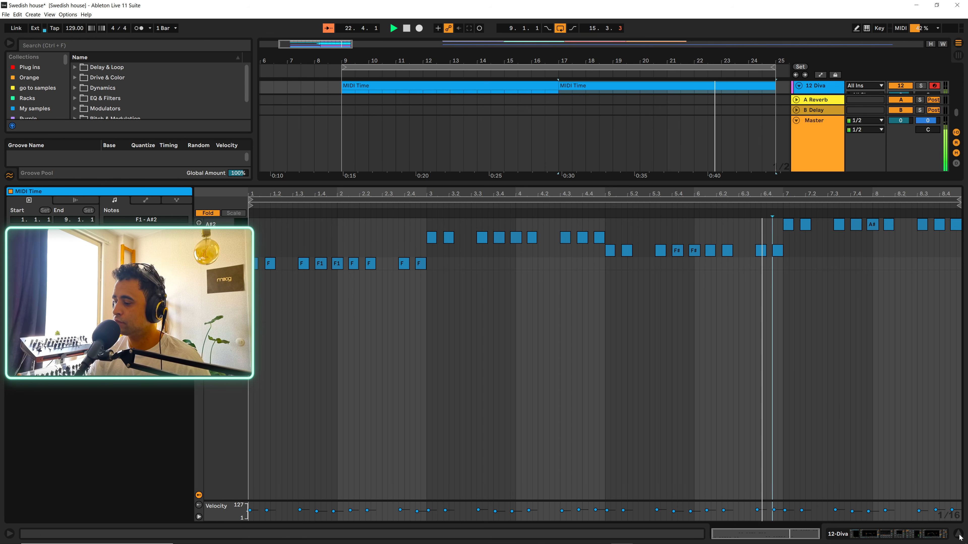
{"action": "key", "text": "ctrl+alt+l"}
{"action": "double_click", "coordinate": [728, 312]}
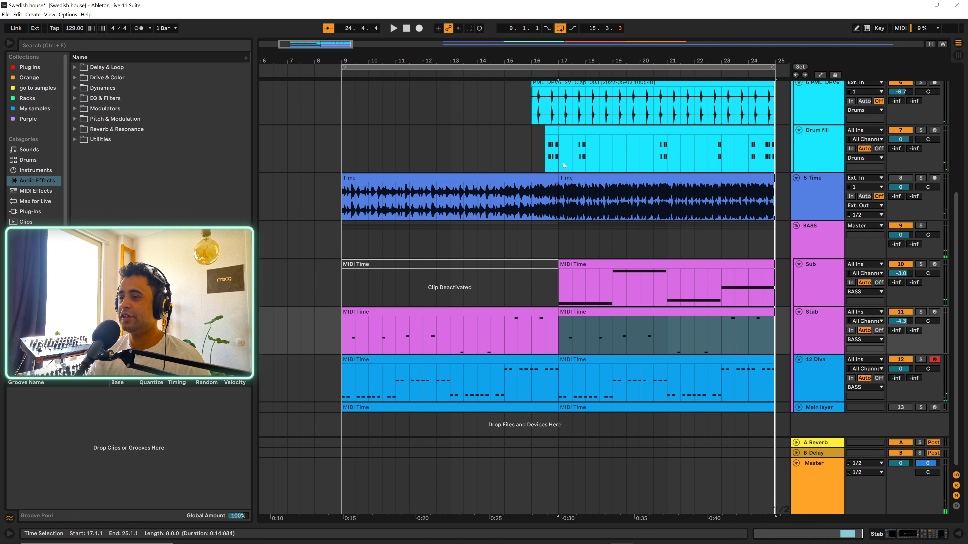
{"action": "left_click", "coordinate": [957, 534]}
{"action": "left_click_drag", "start_coordinate": [594, 60], "coordinate": [580, 55]}
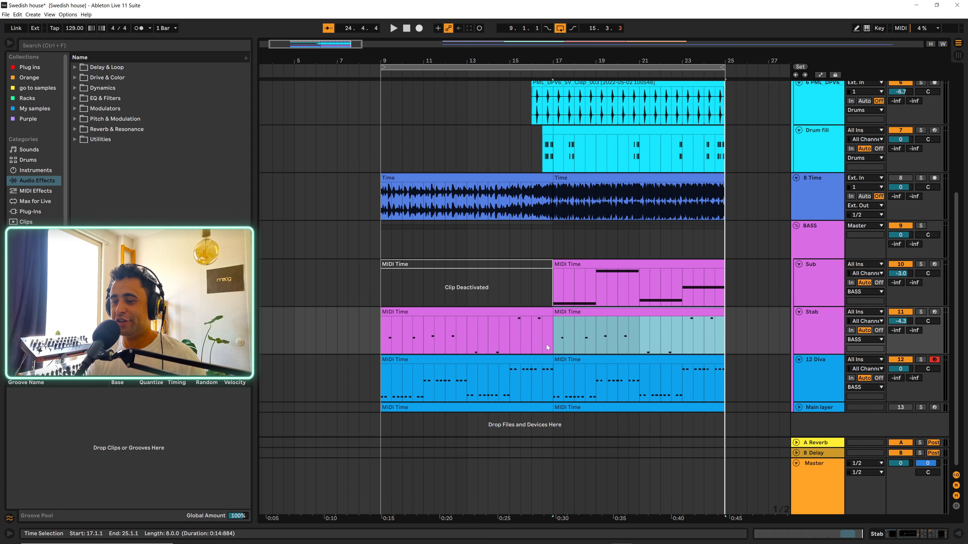
Select the 12 Diva, Stab, Sub and Main layer tracks one after another to review the bass layers.
{"action": "left_click", "coordinate": [378, 378]}
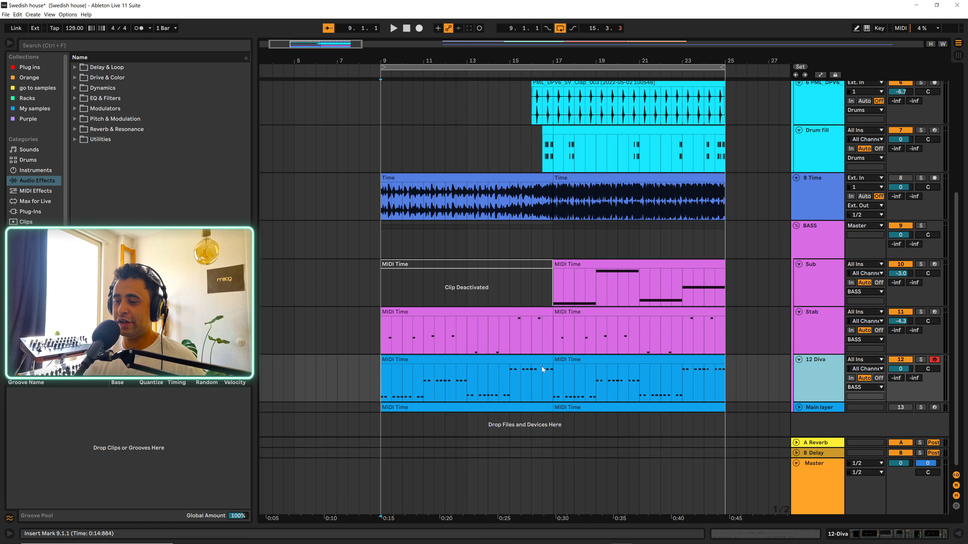
{"action": "left_click", "coordinate": [815, 329]}
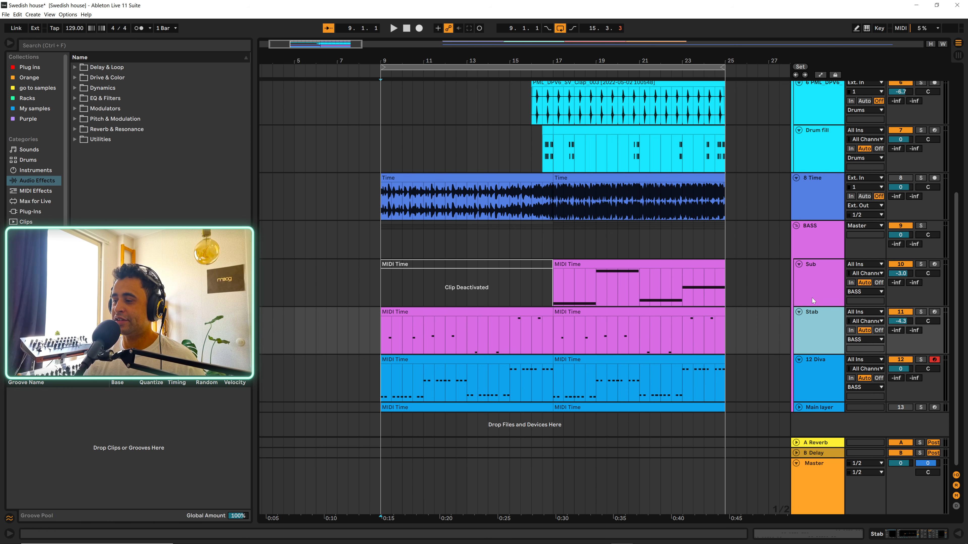
{"action": "left_click", "coordinate": [812, 290]}
{"action": "left_click", "coordinate": [806, 408]}
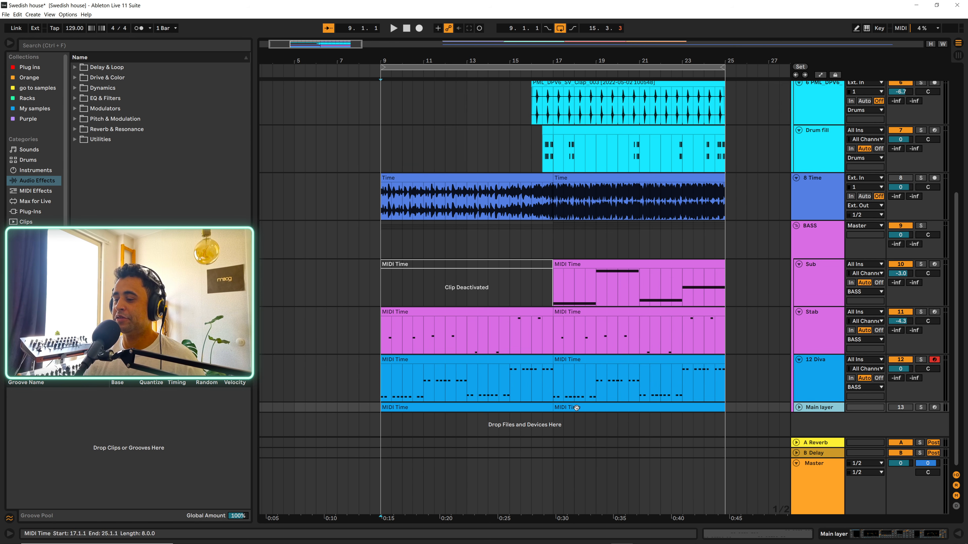
Listen to the 12 Diva track in solo from bar 9.
{"action": "left_click", "coordinate": [380, 385]}
{"action": "key", "text": "space"}
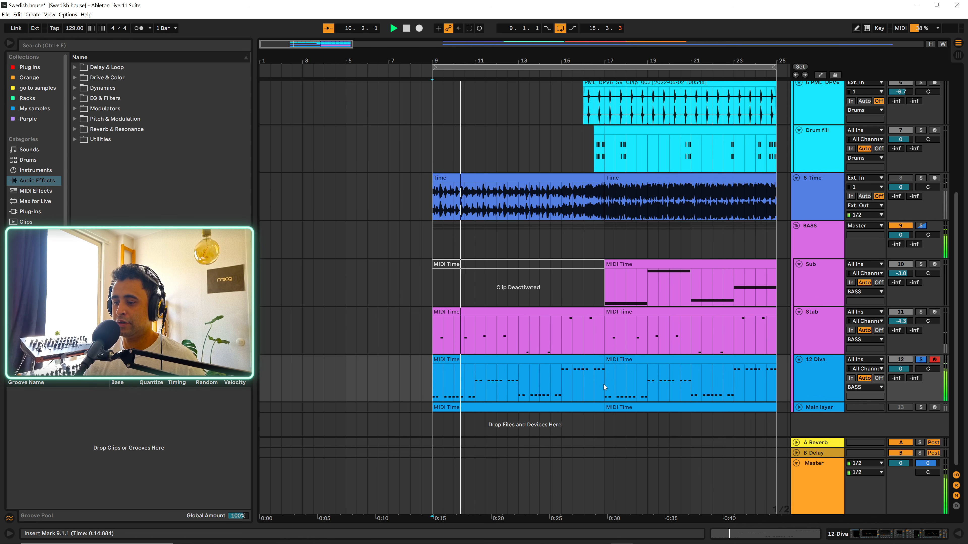
{"action": "left_click", "coordinate": [821, 381]}
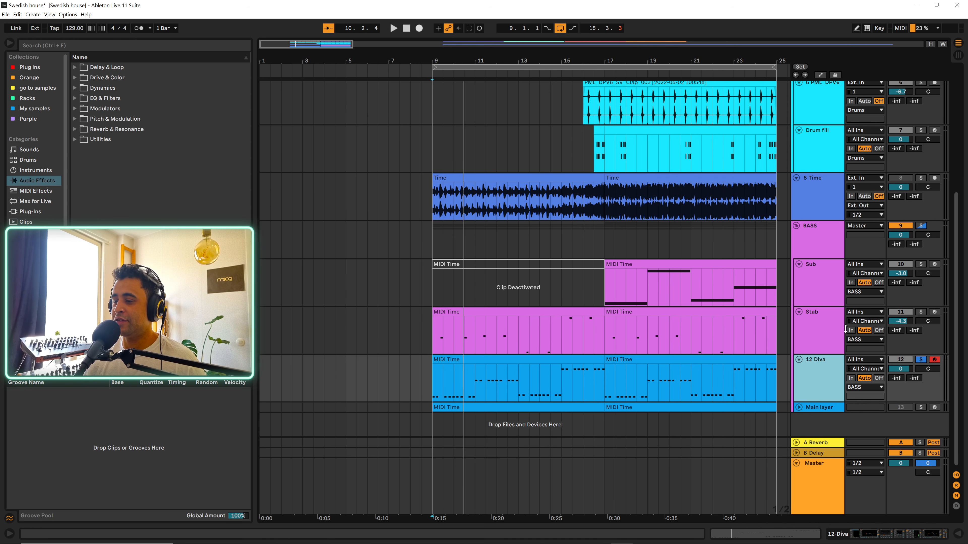
Listen to the Stab track in solo from bar 9 and select its first clip.
{"action": "left_click", "coordinate": [825, 333]}
{"action": "key", "text": "space"}
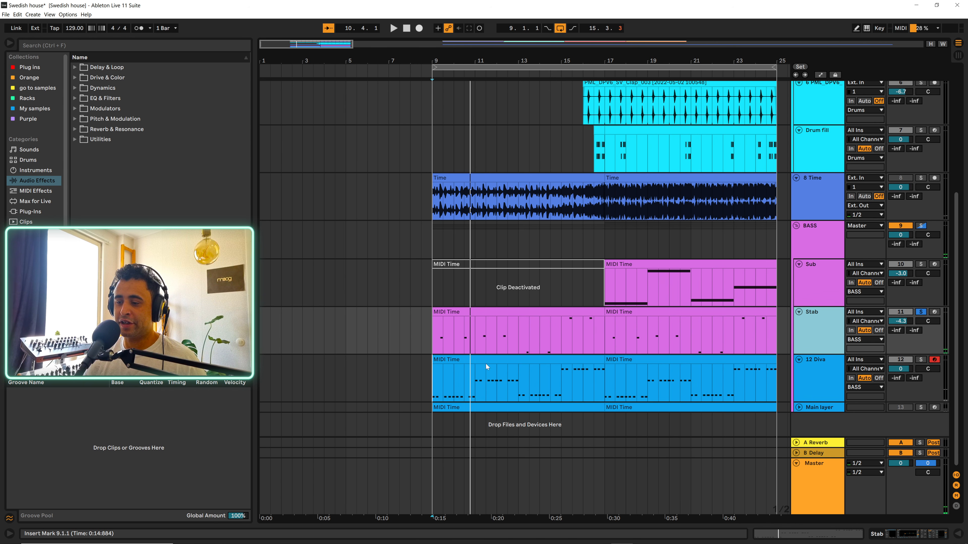
{"action": "left_click", "coordinate": [485, 314]}
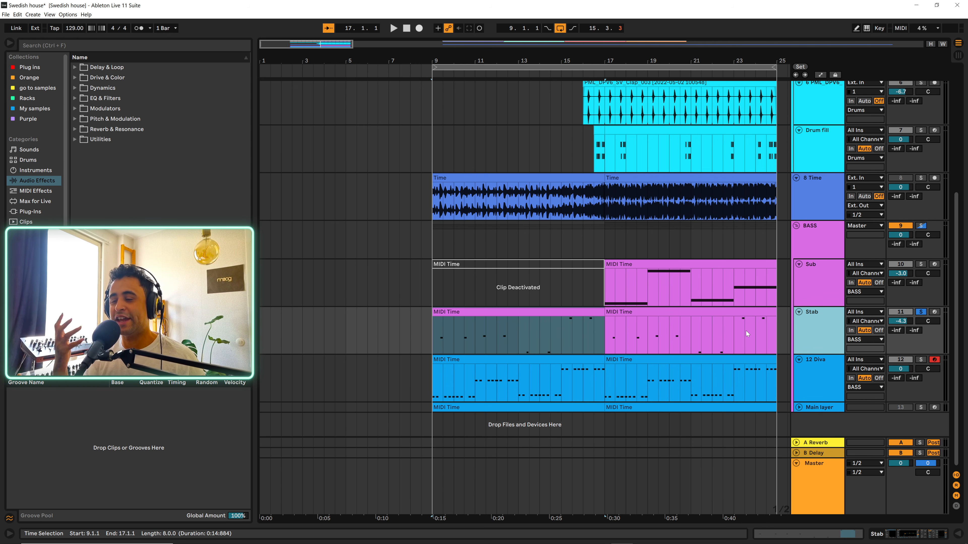
Solo the Sub track and listen to it from bar 17.
{"action": "left_click", "coordinate": [815, 381]}
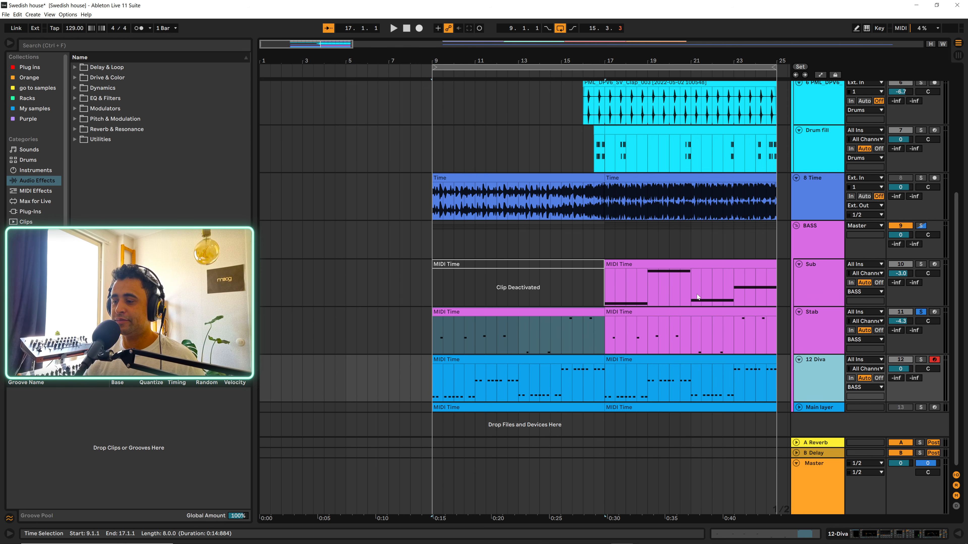
{"action": "left_click", "coordinate": [605, 281]}
{"action": "left_click", "coordinate": [920, 264]}
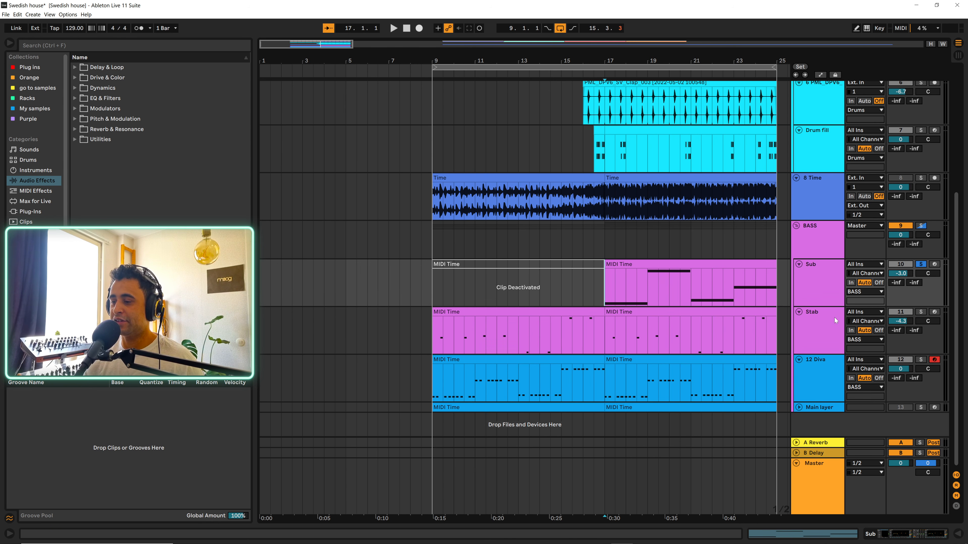
{"action": "key", "text": "space"}
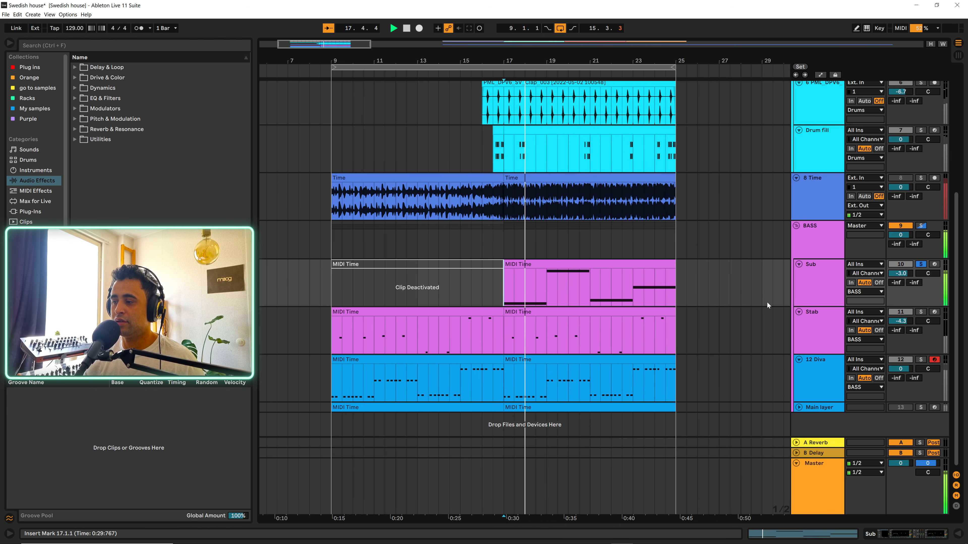
Show the Sub track's devices, view the PML DMT2 - BA Aftermath preset in Diva's preset browser, and close the synth.
{"action": "left_click", "coordinate": [817, 292]}
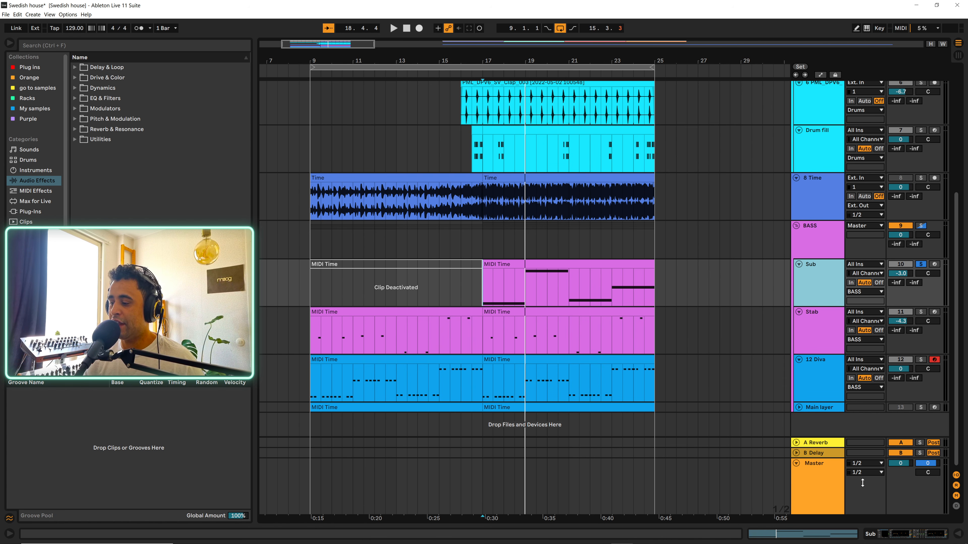
{"action": "left_click", "coordinate": [902, 534]}
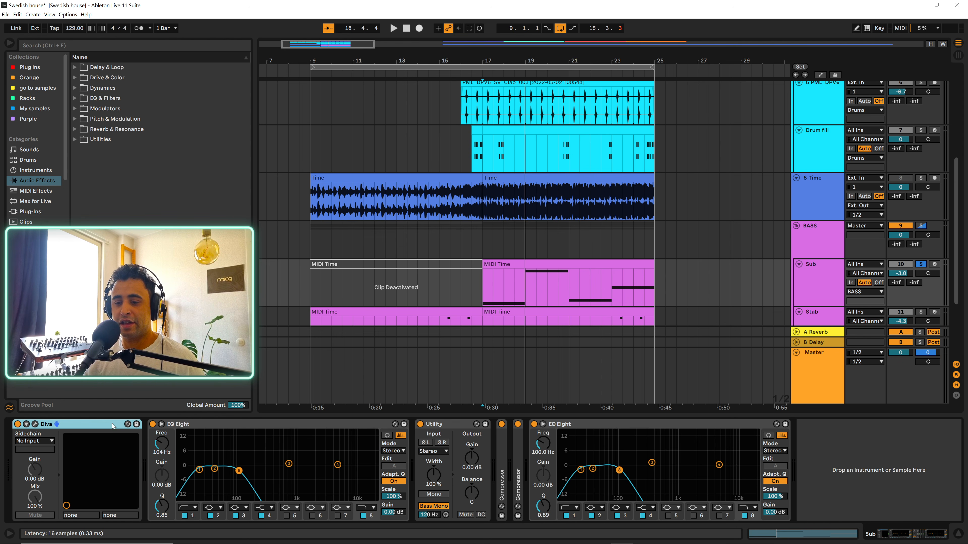
{"action": "left_click", "coordinate": [36, 425]}
{"action": "left_click", "coordinate": [657, 364]}
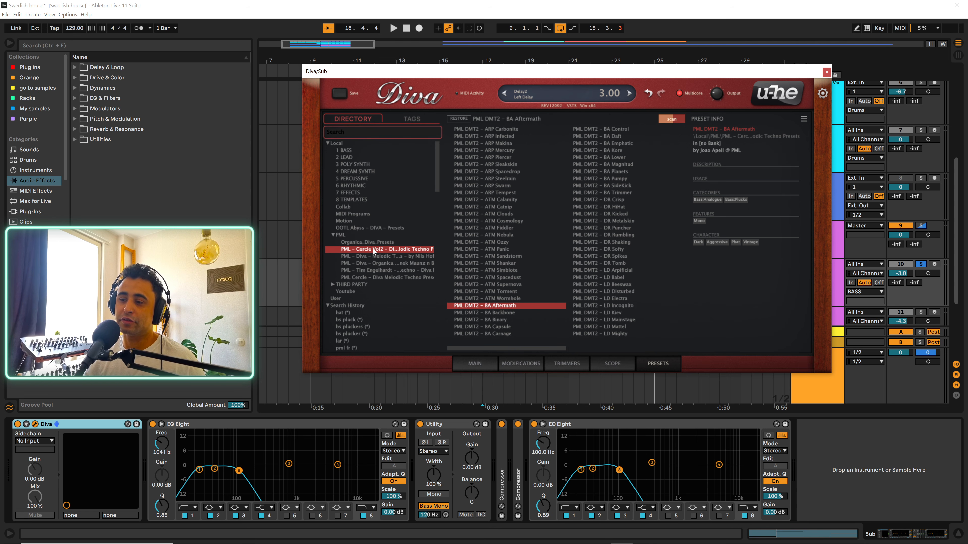
{"action": "left_click", "coordinate": [492, 307]}
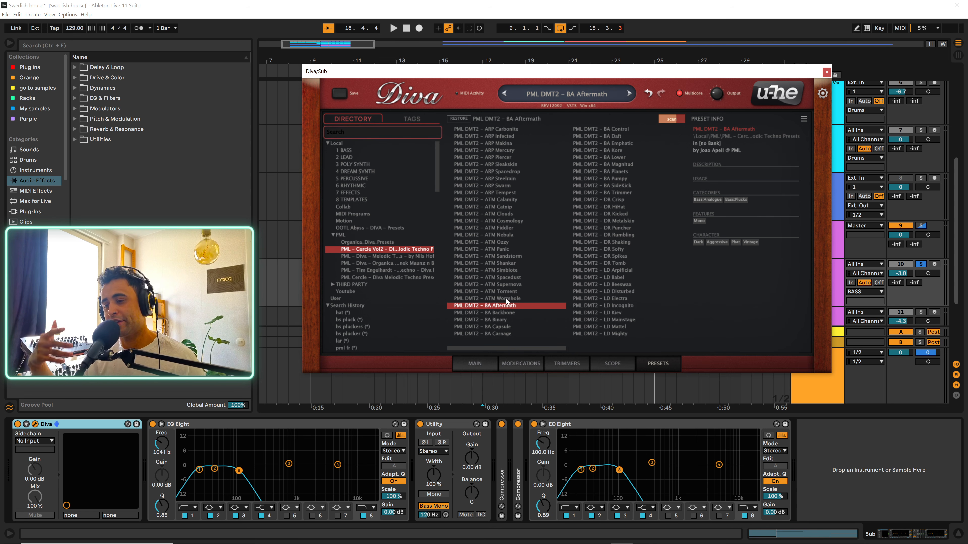
{"action": "left_click", "coordinate": [826, 72]}
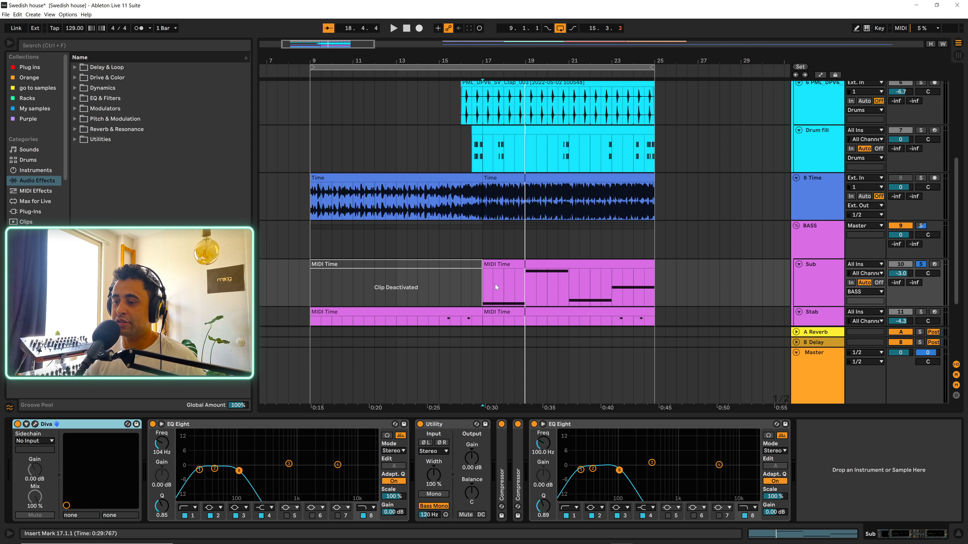
Examine the notes of the 12 Diva track's first clip with Fold turned off, and close the note editor.
{"action": "scroll", "coordinate": [752, 251], "scroll_direction": "down", "scroll_amount": 5}
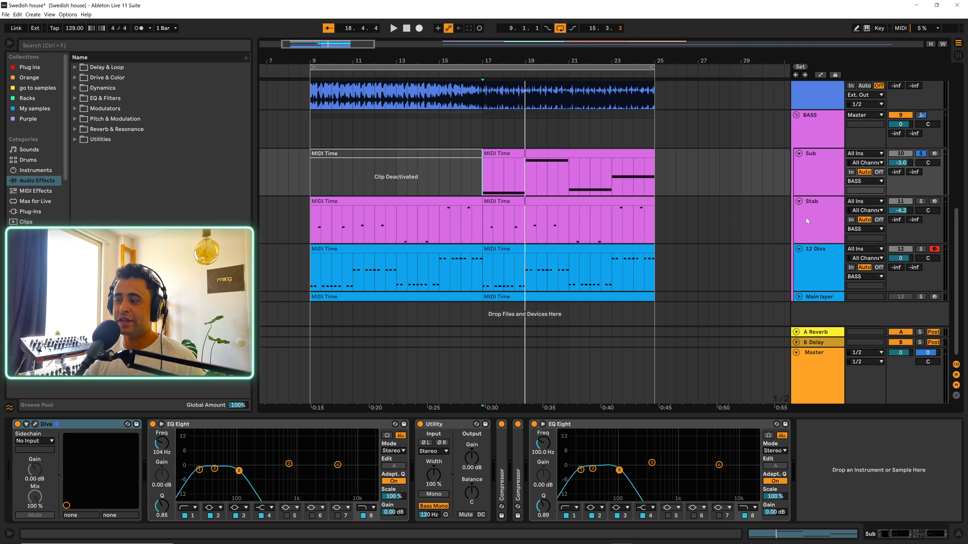
{"action": "left_click", "coordinate": [806, 278]}
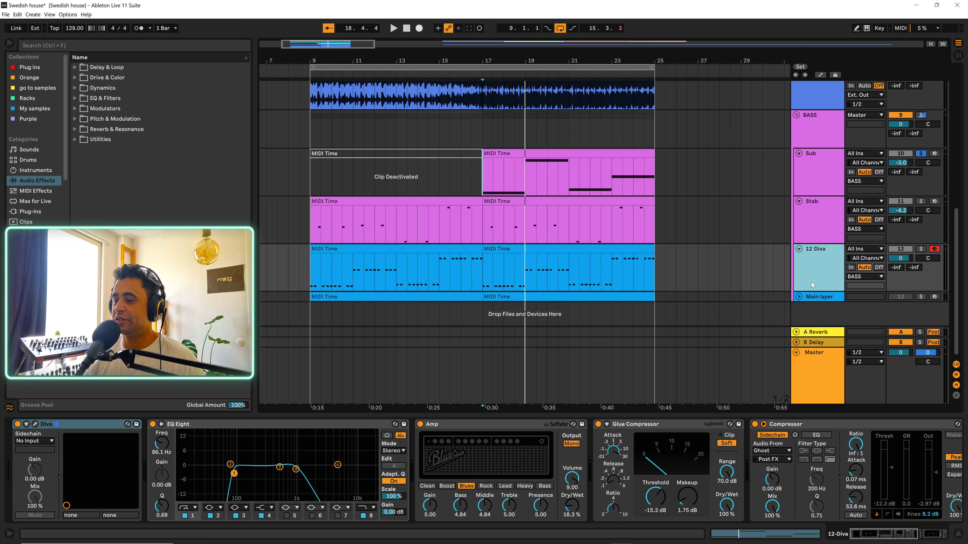
{"action": "double_click", "coordinate": [393, 248]}
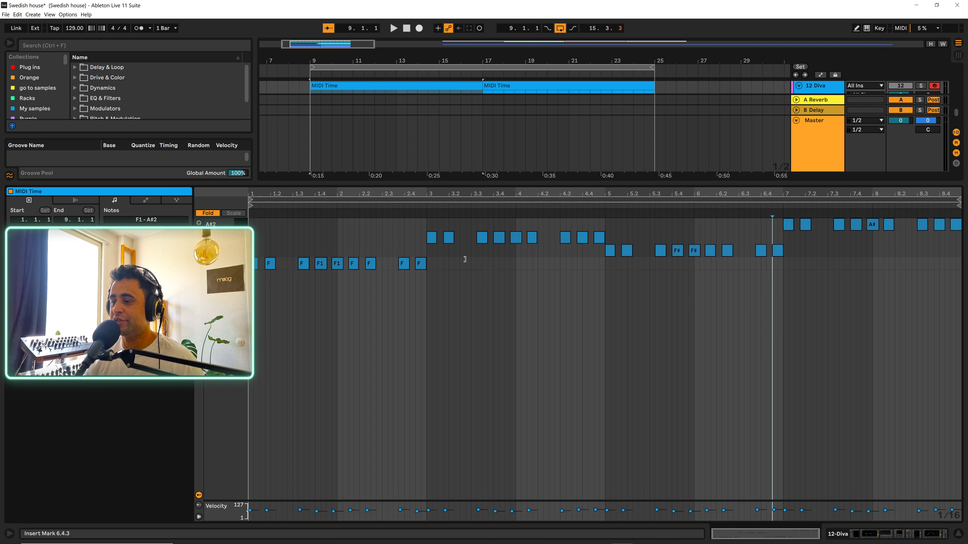
{"action": "key", "text": "f"}
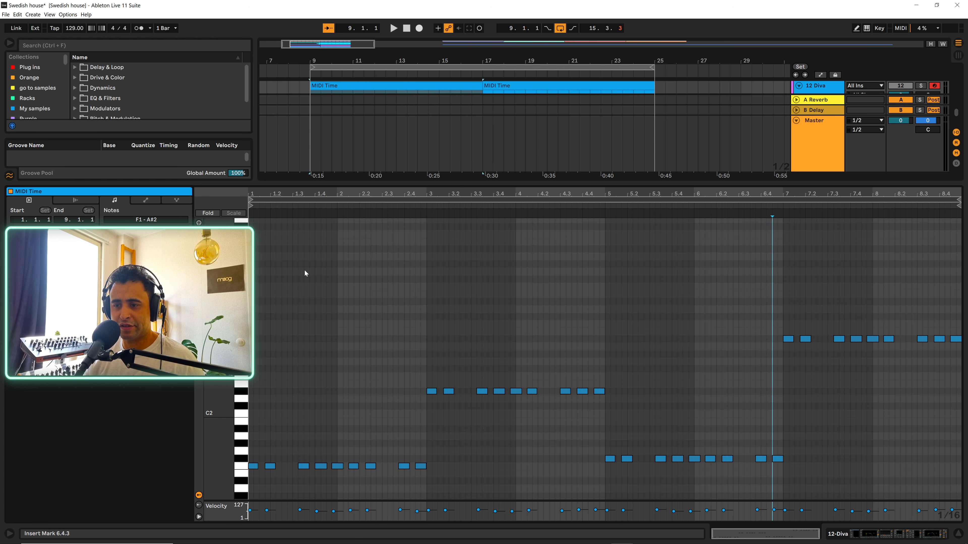
{"action": "scroll", "coordinate": [281, 418], "scroll_direction": "down", "scroll_amount": 5}
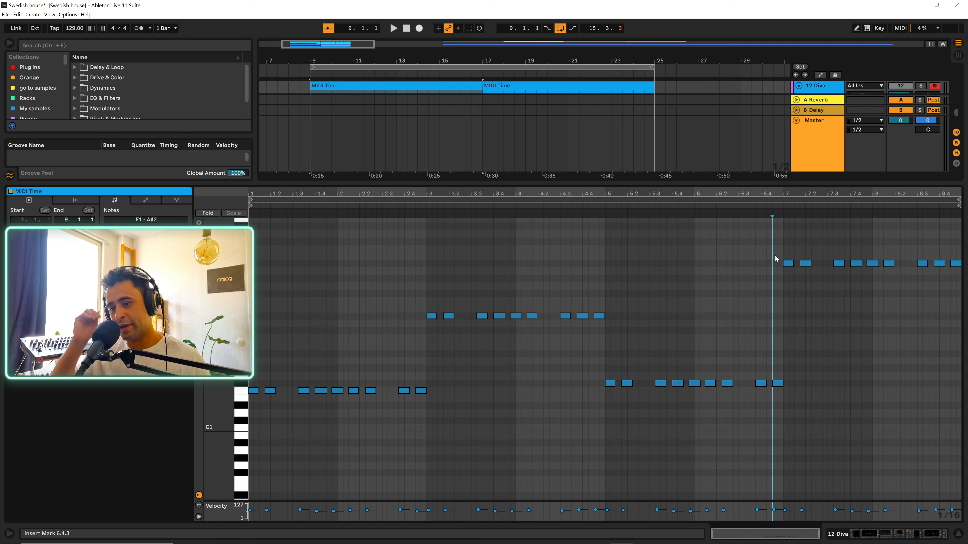
{"action": "left_click", "coordinate": [958, 533]}
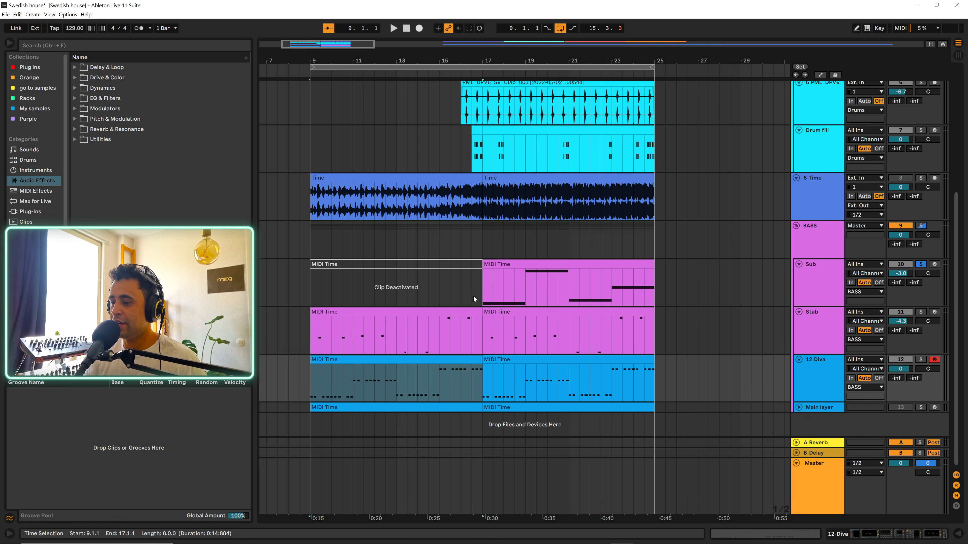
Compare the notes of the first Stab and 12 Diva clips together in the note editor, and close it.
{"action": "double_click", "coordinate": [450, 313]}
{"action": "scroll", "coordinate": [406, 155], "scroll_direction": "down", "scroll_amount": 2}
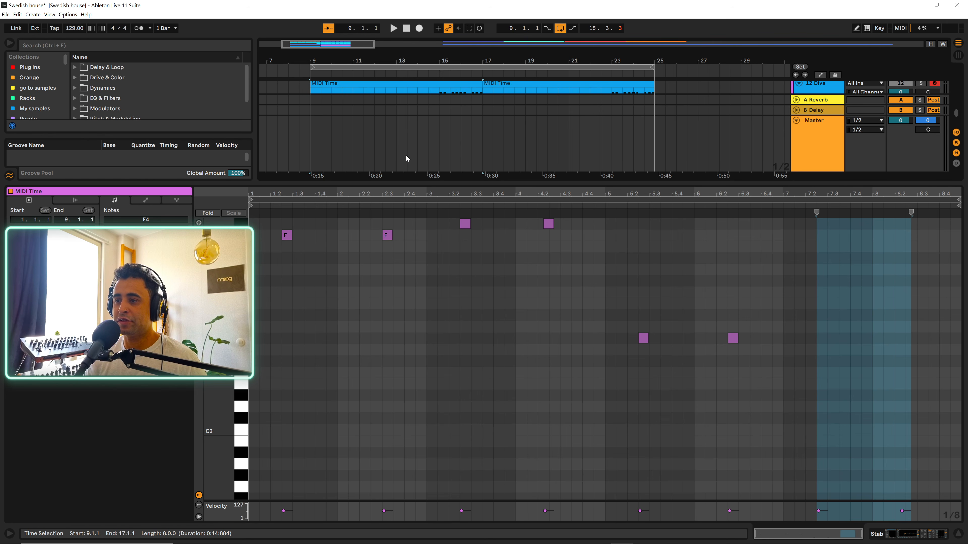
{"action": "scroll", "coordinate": [407, 152], "scroll_direction": "up", "scroll_amount": 1}
{"action": "left_click_drag", "start_coordinate": [481, 184], "coordinate": [488, 253]}
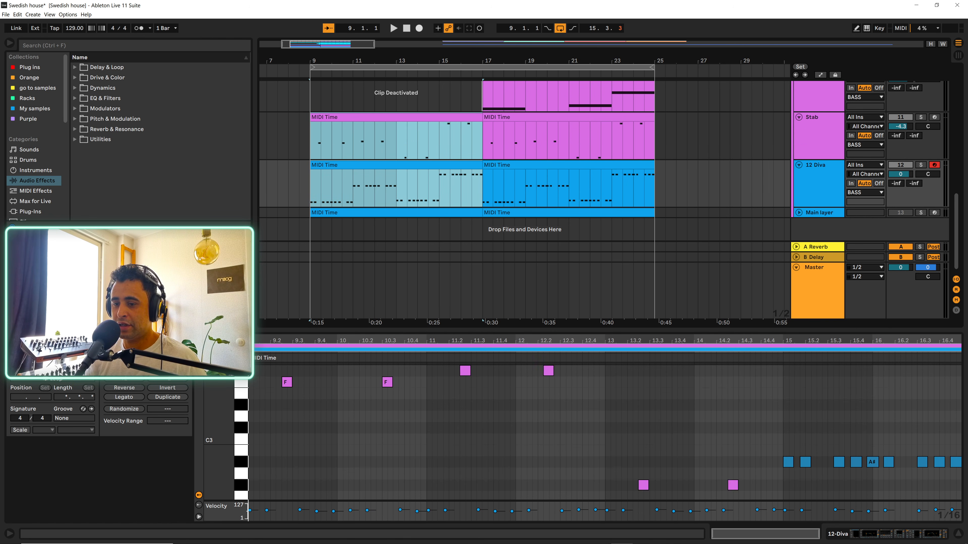
{"action": "left_click", "coordinate": [215, 358]}
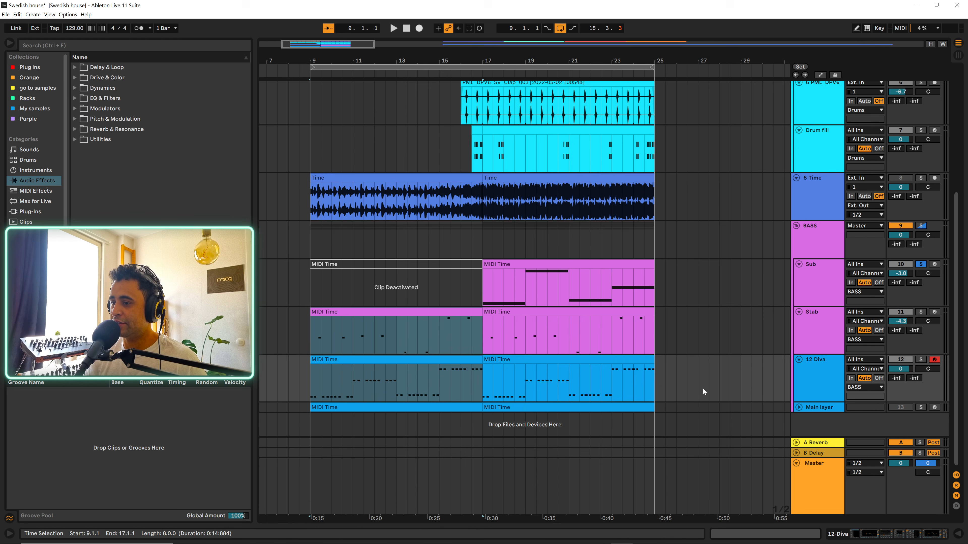
{"action": "left_click", "coordinate": [958, 533]}
Unfold the Main layer track to show its clips and mixer settings, and select it.
{"action": "left_click", "coordinate": [707, 359]}
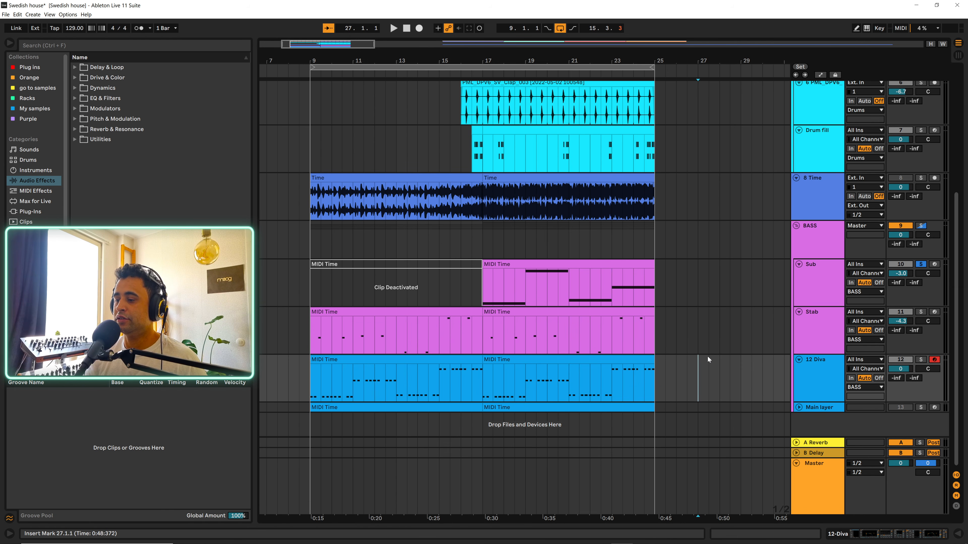
{"action": "left_click", "coordinate": [798, 408]}
{"action": "left_click", "coordinate": [820, 413]}
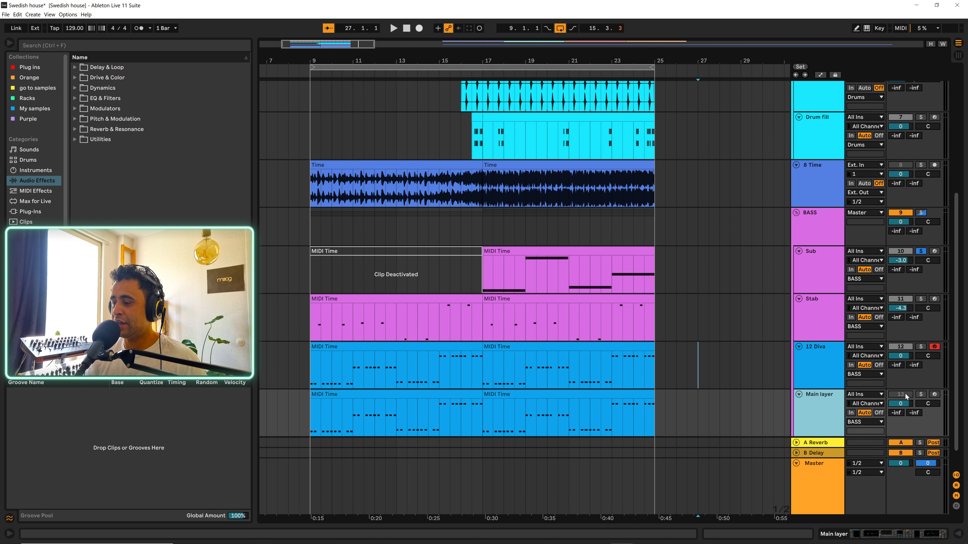
Solo the Main layer track, show its devices and switch off the audio effect rack that follows Diva.
{"action": "left_click", "coordinate": [921, 396]}
{"action": "left_click", "coordinate": [893, 533]}
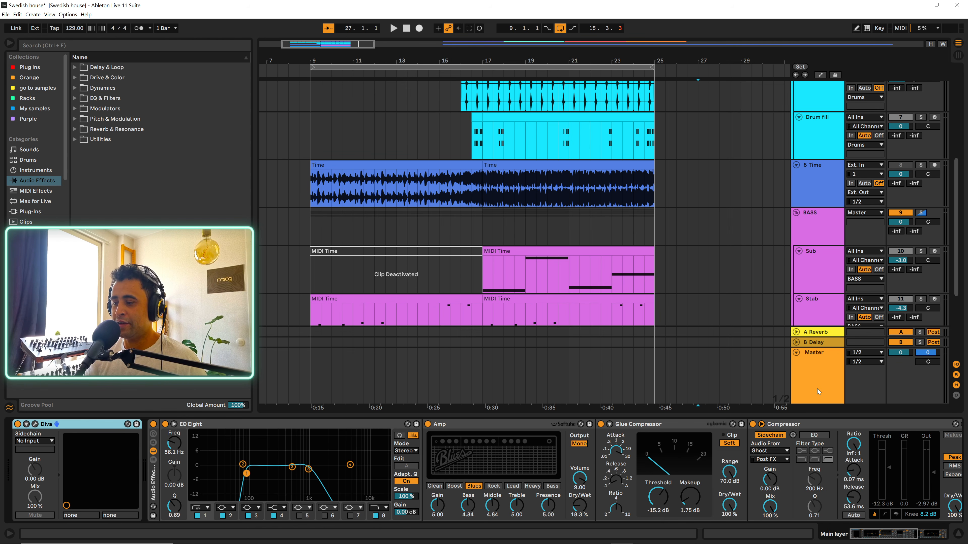
{"action": "scroll", "coordinate": [820, 332], "scroll_direction": "down", "scroll_amount": 5}
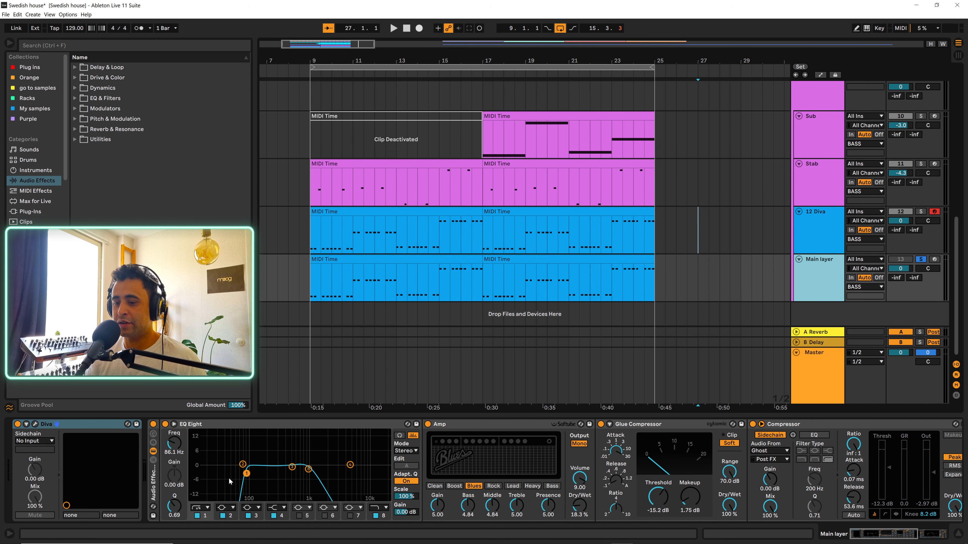
{"action": "left_click", "coordinate": [153, 425]}
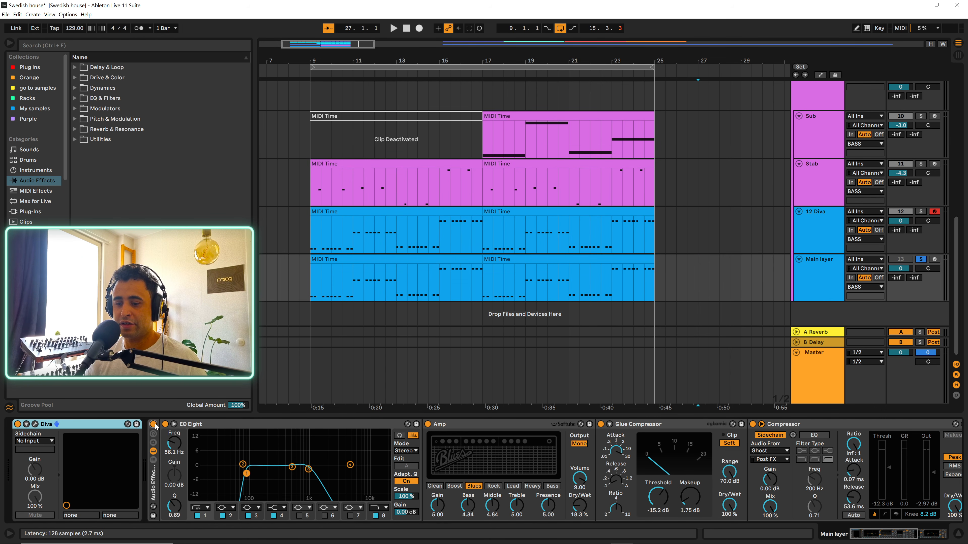
{"action": "left_click", "coordinate": [816, 273]}
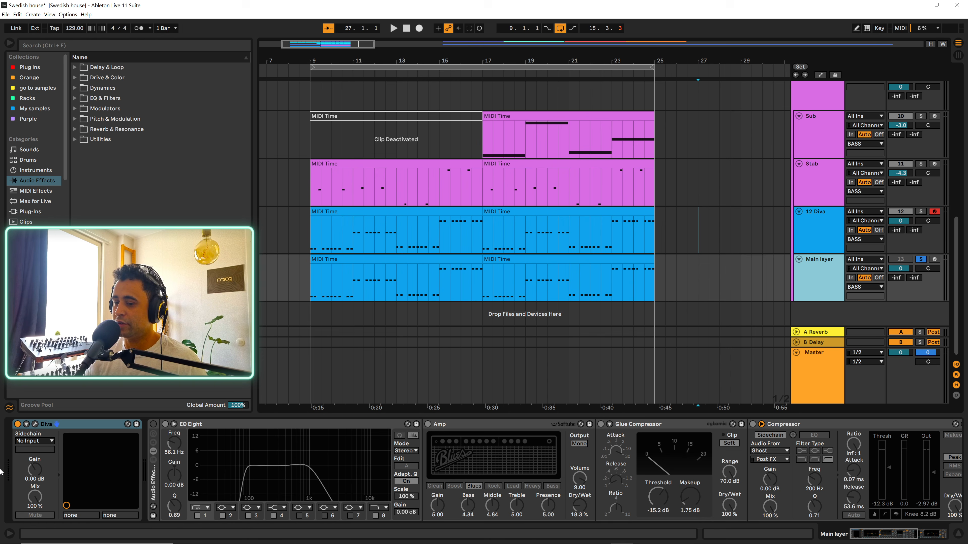
Load the PML DMT BS Station preset into the Main layer's Diva from the PML Cercle - Diva Melodic Techno folder.
{"action": "left_click", "coordinate": [35, 425]}
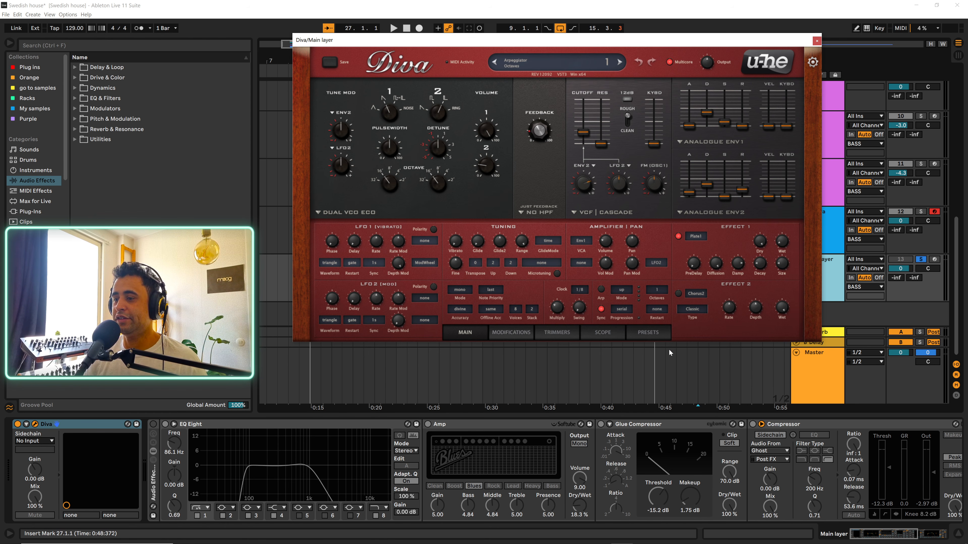
{"action": "left_click", "coordinate": [653, 333]}
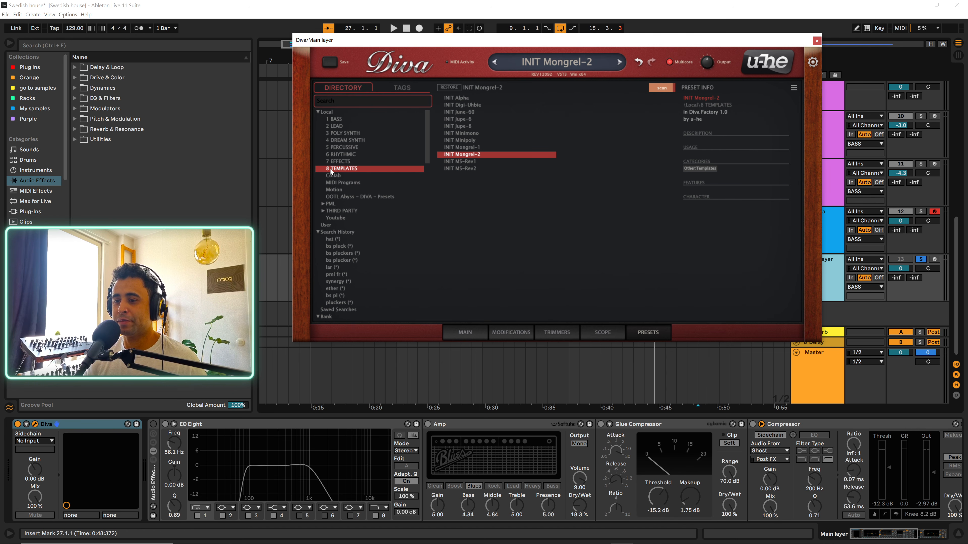
{"action": "left_click", "coordinate": [321, 203]}
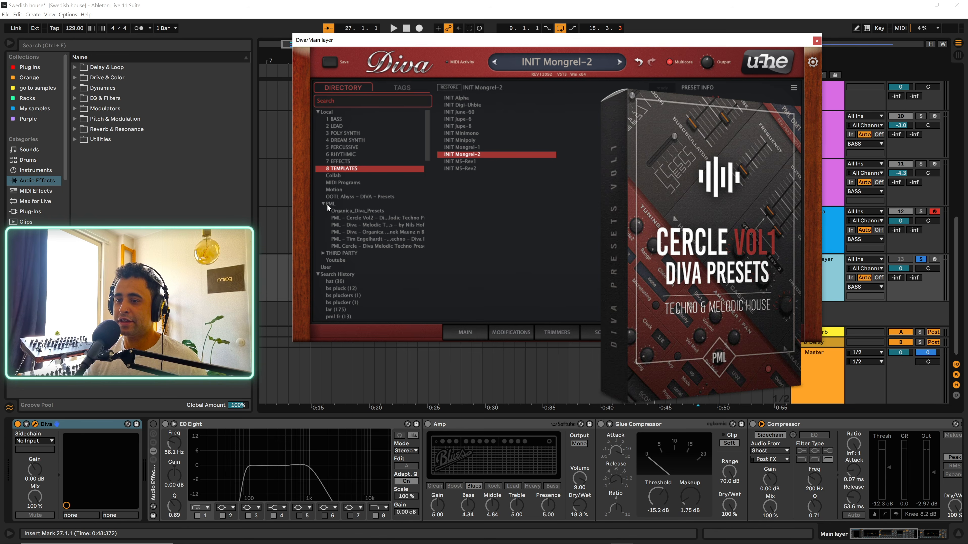
{"action": "left_click", "coordinate": [362, 246]}
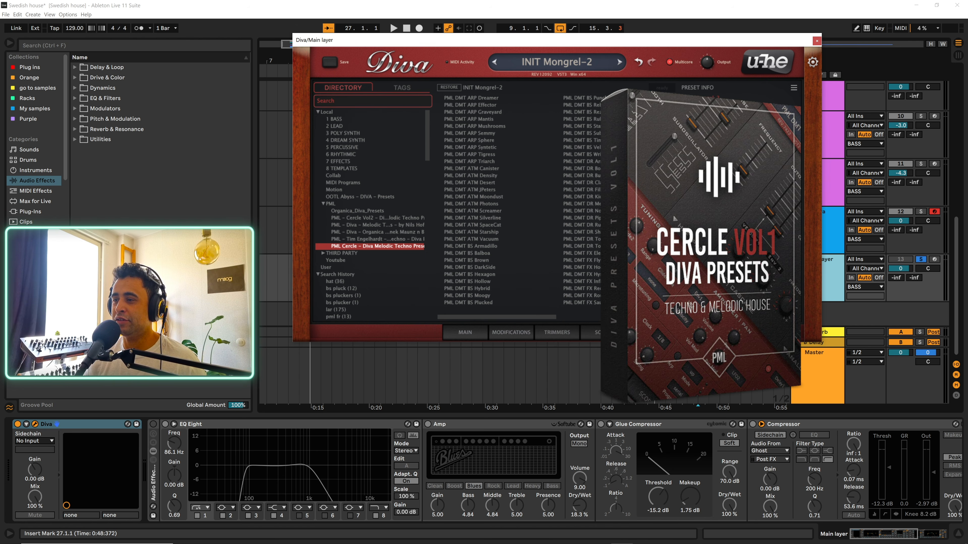
{"action": "double_click", "coordinate": [590, 138]}
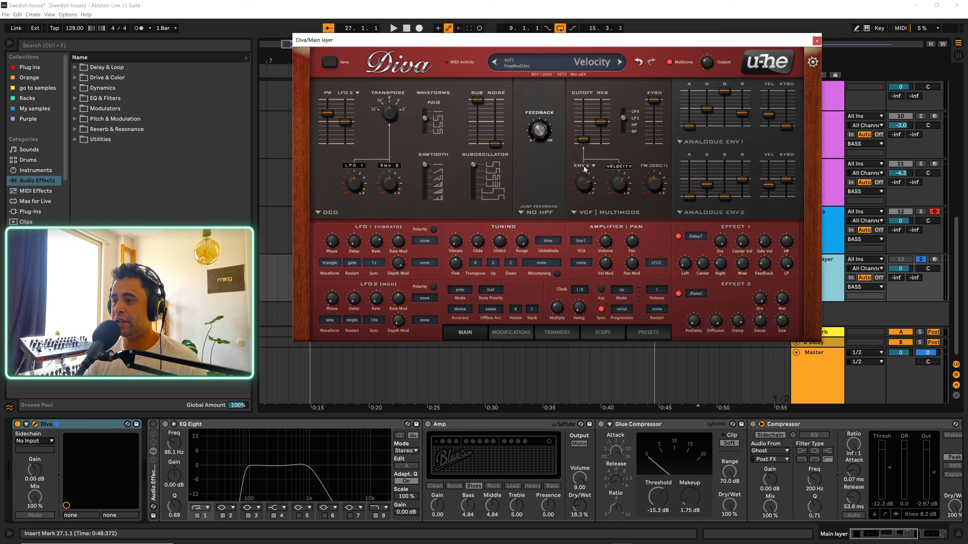
Change Diva's oscillator model to Dual VCO Eco and close the synth window.
{"action": "left_click", "coordinate": [324, 217]}
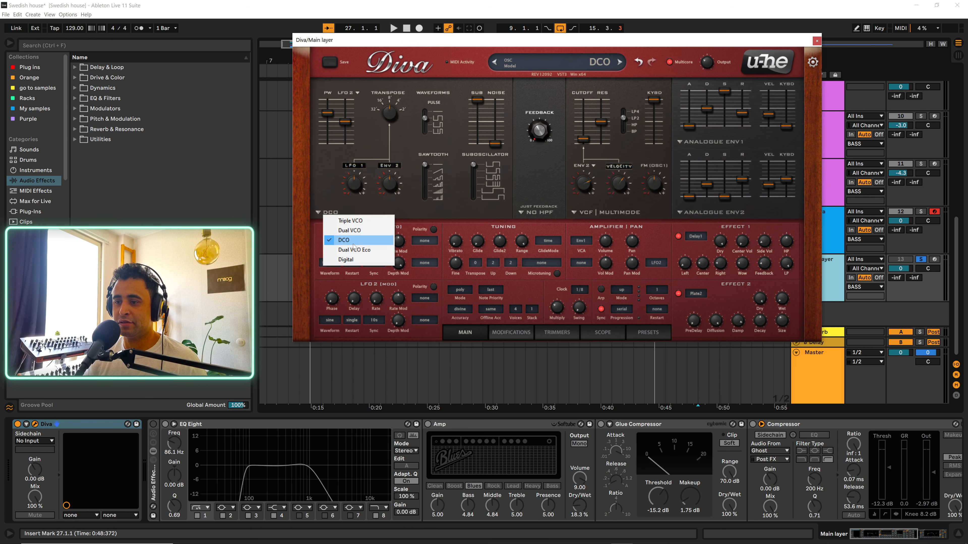
{"action": "left_click", "coordinate": [358, 250]}
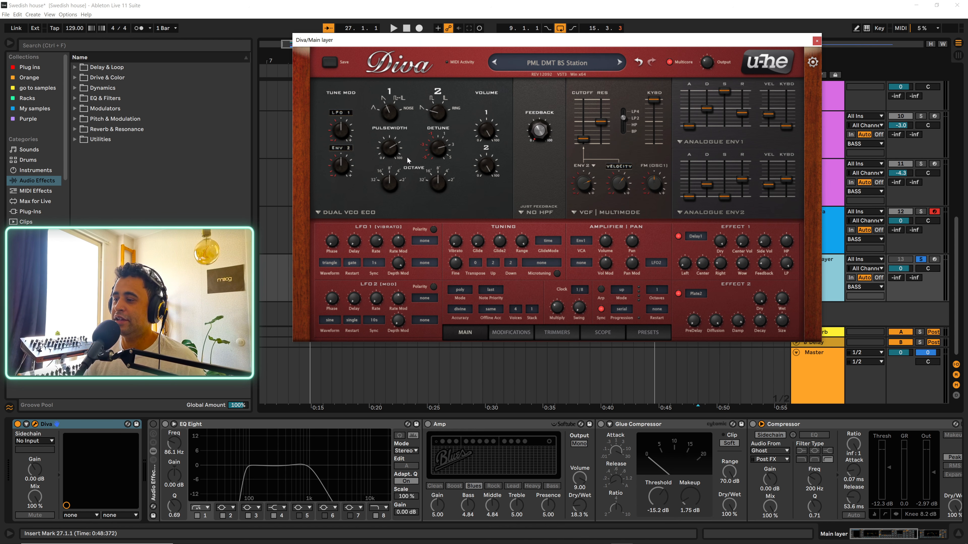
{"action": "left_click", "coordinate": [818, 45]}
Play the soloed Main layer from the start of its first clip at bar 9, and stop playback.
{"action": "left_click_drag", "start_coordinate": [306, 58], "coordinate": [375, 42]}
{"action": "left_click", "coordinate": [371, 263]}
{"action": "key", "text": "space"}
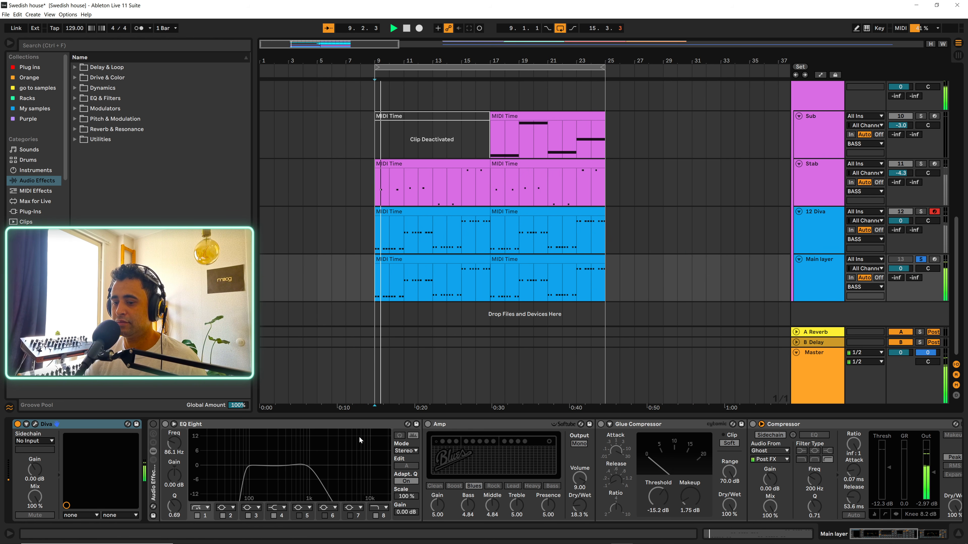
{"action": "left_click", "coordinate": [807, 291]}
{"action": "key", "text": "space"}
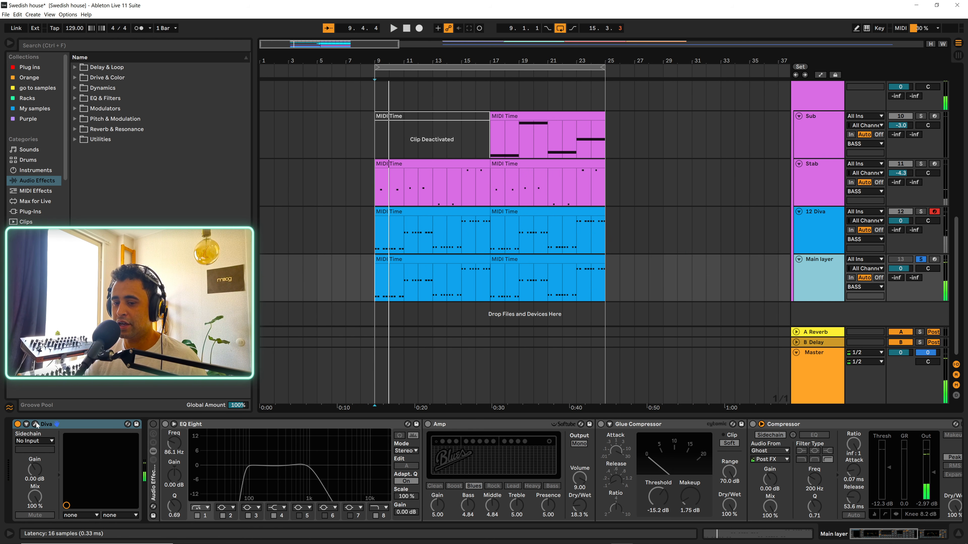
Reopen the Main layer's Diva and lower the filter resonance to its minimum.
{"action": "left_click", "coordinate": [35, 424]}
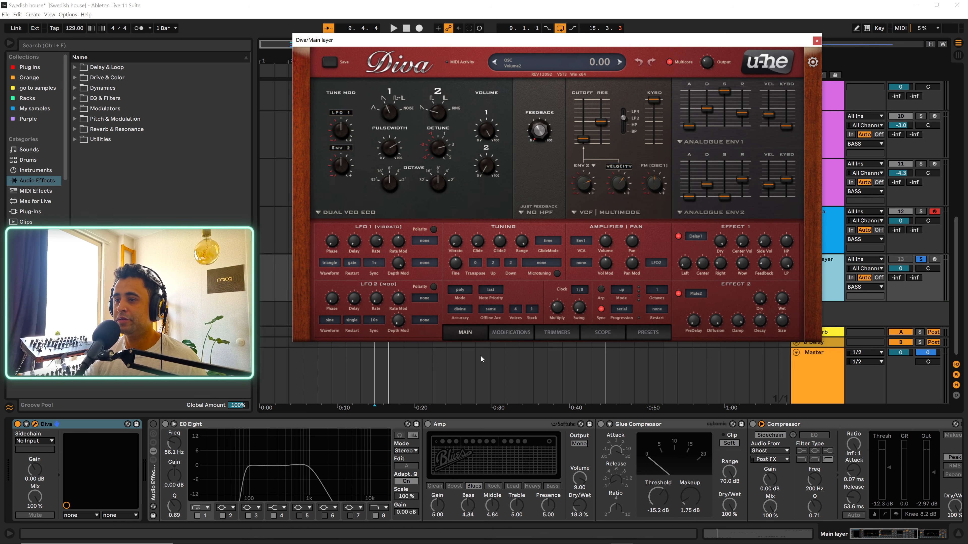
{"action": "key", "text": "space"}
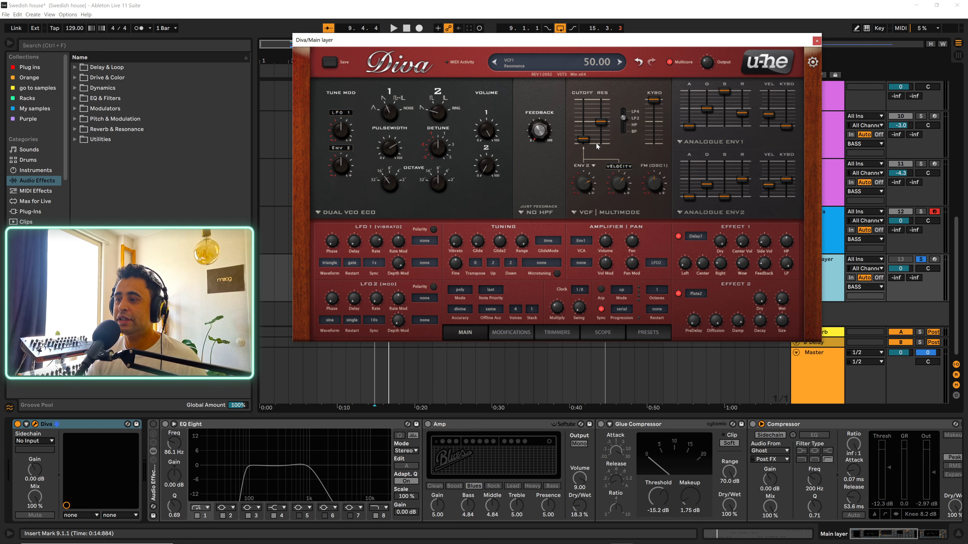
{"action": "left_click_drag", "start_coordinate": [597, 159], "coordinate": [599, 184]}
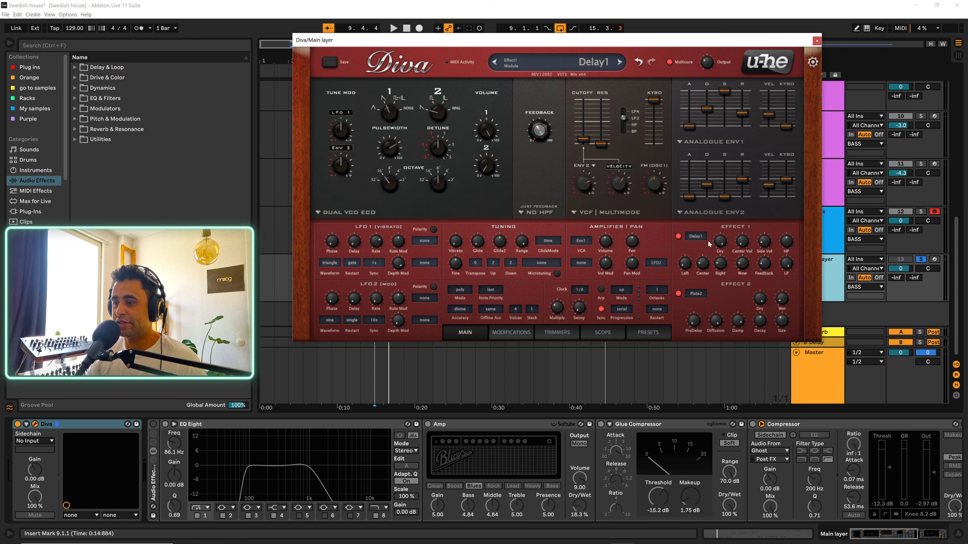
Switch off the Delay1 effect and audition the bass with the Plate2 reverb, leaving the reverb on.
{"action": "left_click", "coordinate": [678, 236]}
{"action": "left_click", "coordinate": [678, 293]}
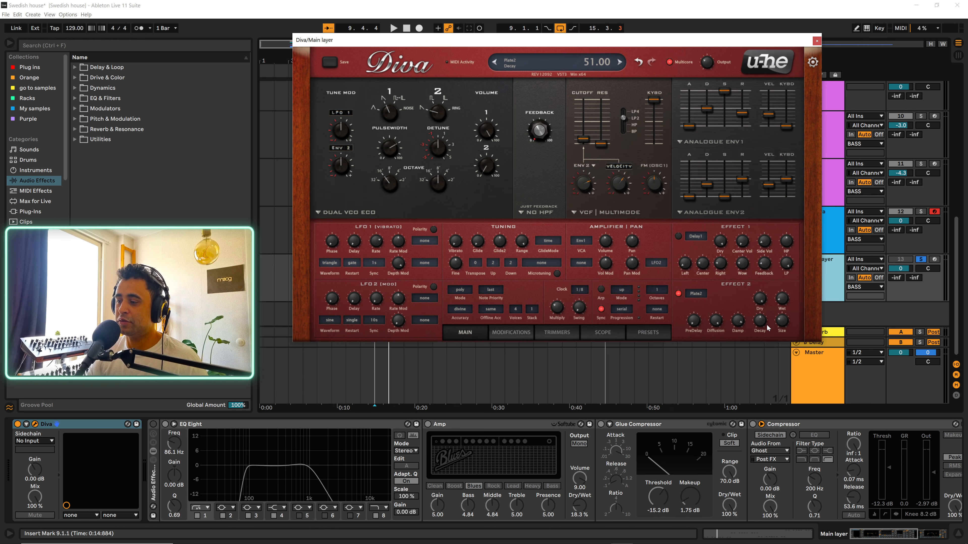
{"action": "key", "text": "space"}
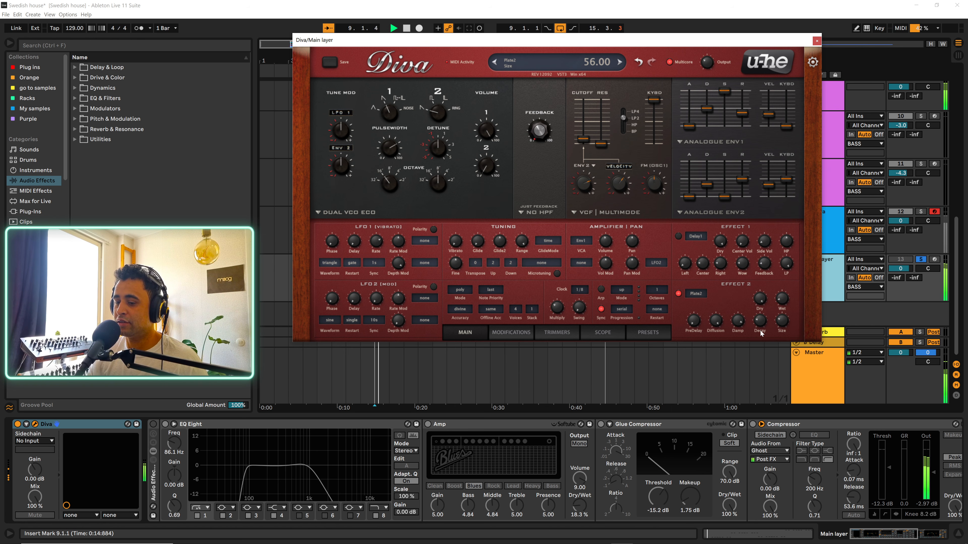
{"action": "left_click", "coordinate": [678, 295]}
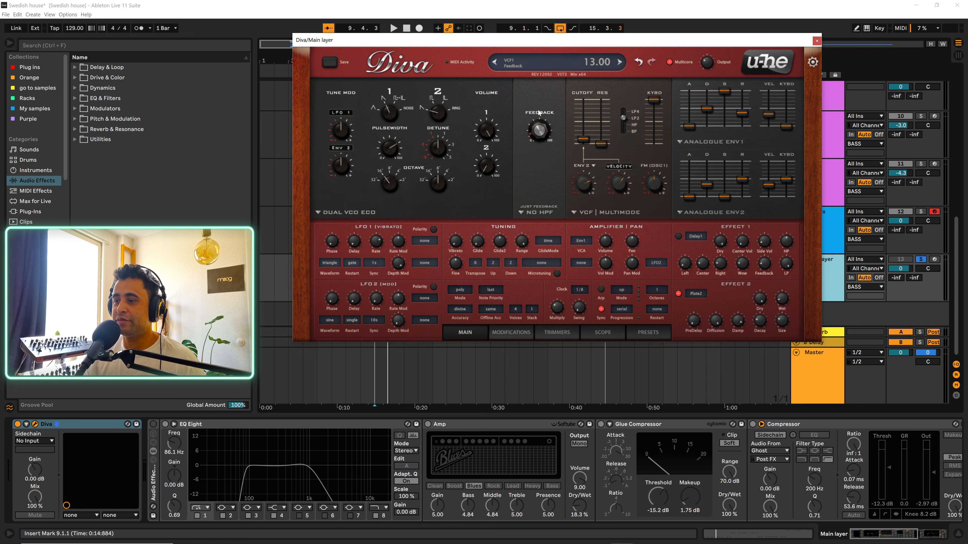
Lower the filter's keyboard tracking to its minimum and adjust the Env 2 modulation depth of the cutoff during playback.
{"action": "left_click_drag", "start_coordinate": [654, 101], "coordinate": [652, 147]}
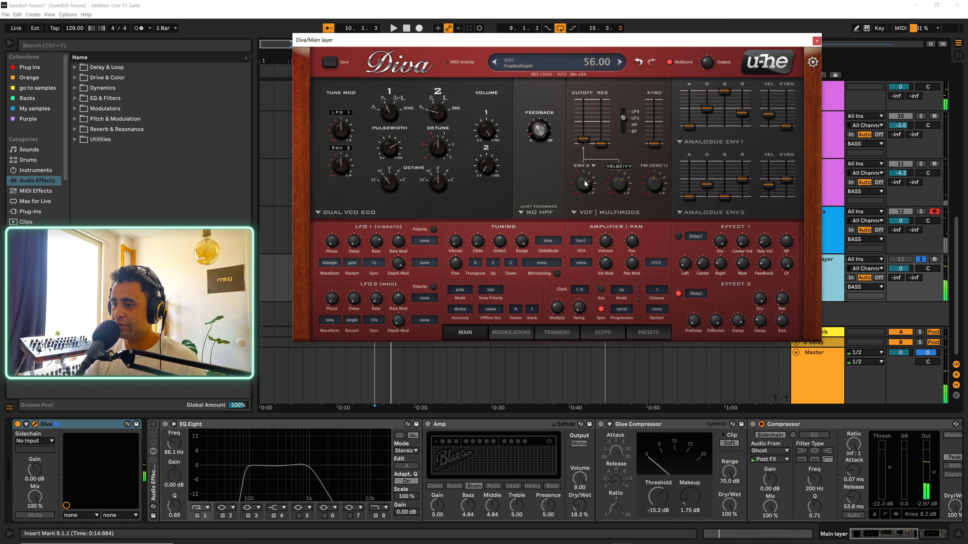
{"action": "scroll", "coordinate": [586, 185], "scroll_direction": "down", "scroll_amount": 1}
{"action": "key", "text": "space"}
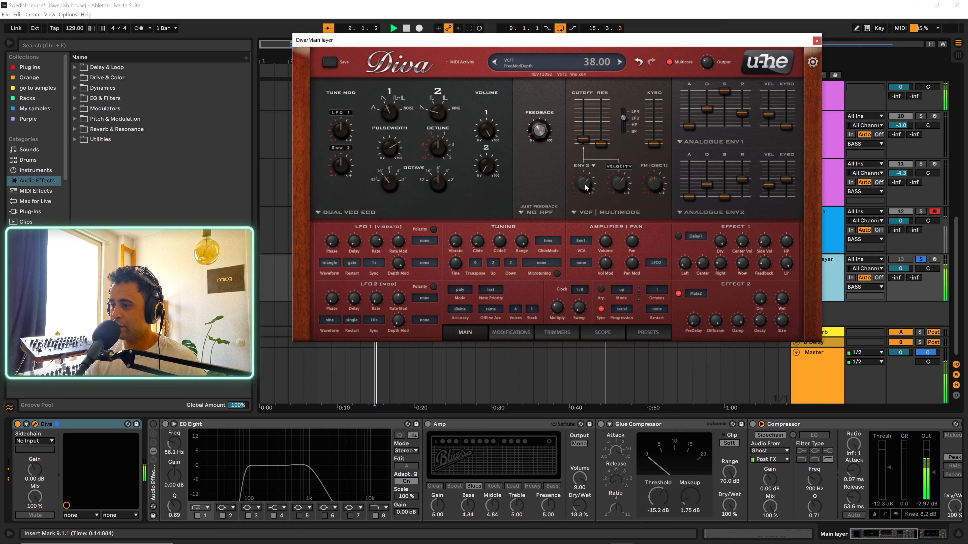
{"action": "scroll", "coordinate": [586, 184], "scroll_direction": "down", "scroll_amount": 4}
{"action": "scroll", "coordinate": [586, 184], "scroll_direction": "up", "scroll_amount": 4}
{"action": "scroll", "coordinate": [586, 185], "scroll_direction": "down", "scroll_amount": 2}
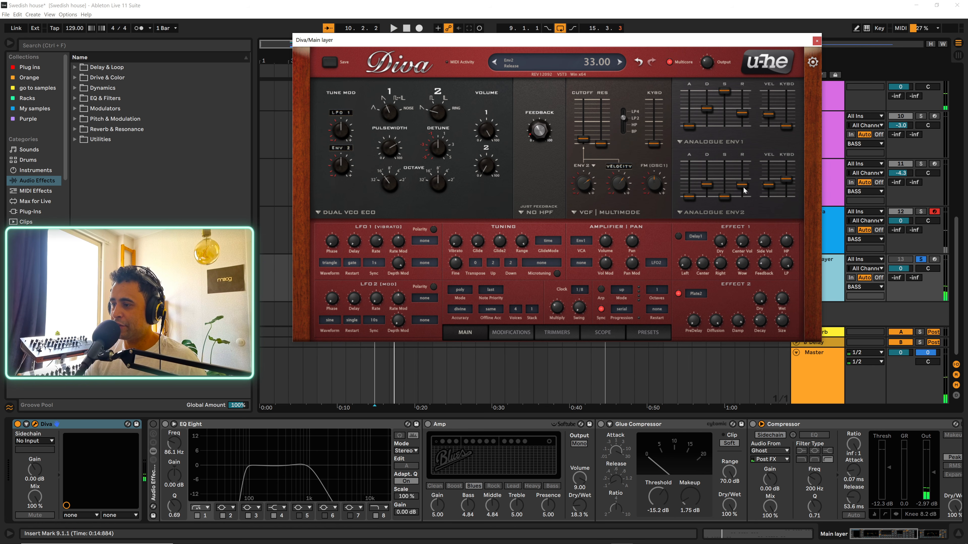
Bring the release, velocity and keyboard amounts of both analogue envelopes down to their minimum while auditioning the bass.
{"action": "left_click_drag", "start_coordinate": [745, 190], "coordinate": [736, 193]}
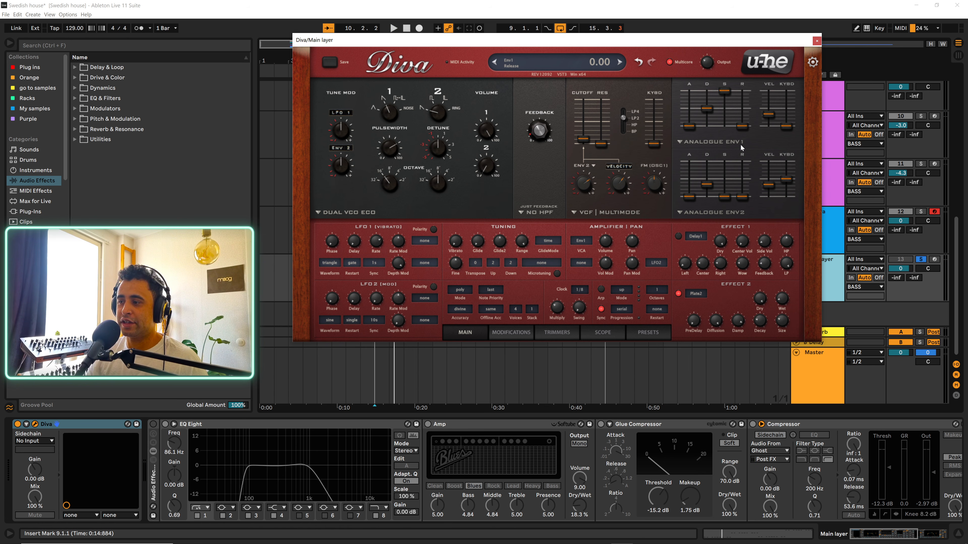
{"action": "key", "text": "space"}
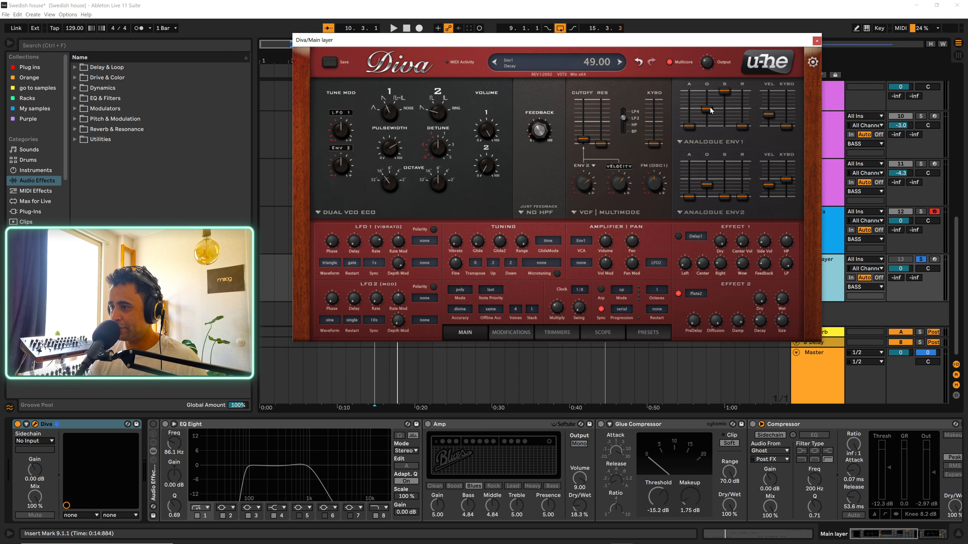
{"action": "key", "text": "space"}
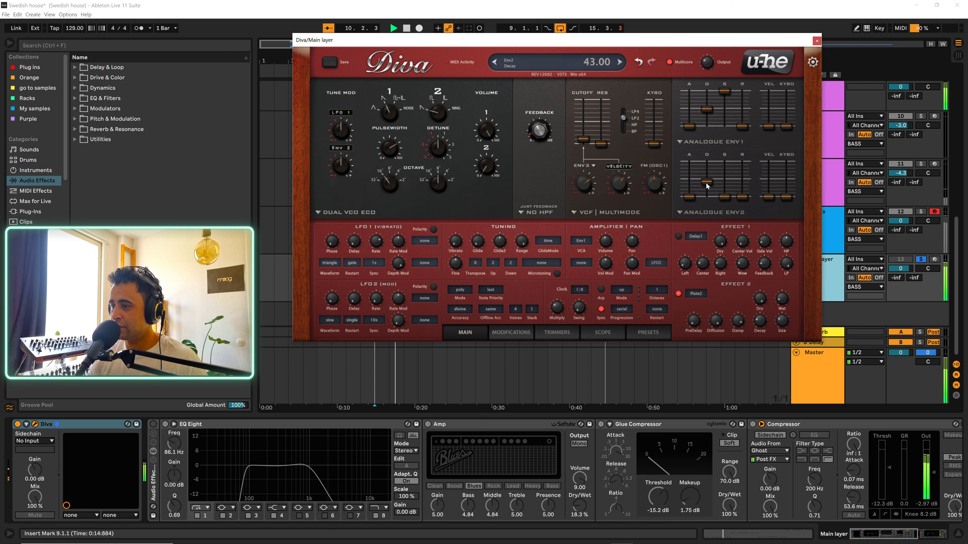
Fine-tune Env 2's decay, raise its release slightly and lower Env 1's sustain a touch during playback.
{"action": "left_click_drag", "start_coordinate": [706, 186], "coordinate": [706, 188]}
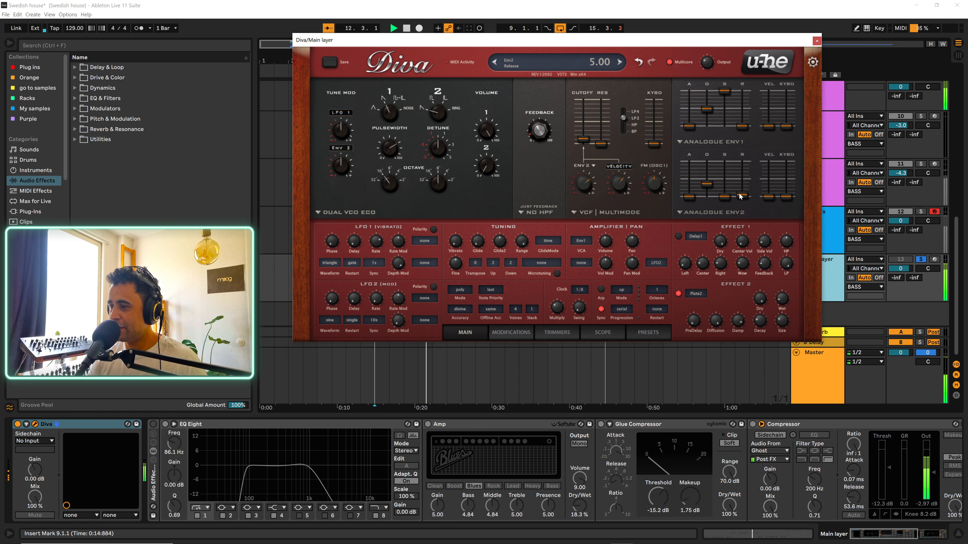
{"action": "left_click_drag", "start_coordinate": [740, 196], "coordinate": [740, 173]}
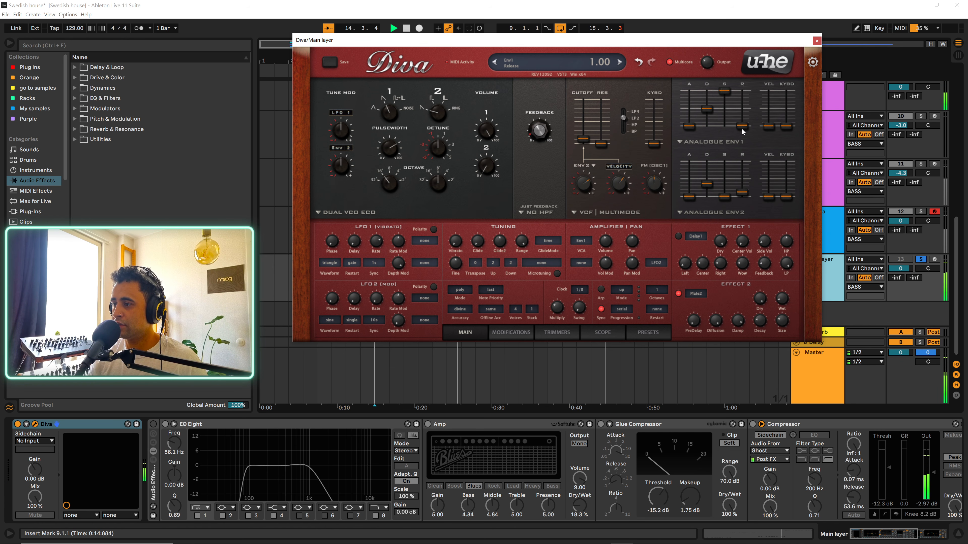
{"action": "mouse_move", "coordinate": [724, 91]}
{"action": "left_mouse_down"}
{"action": "mouse_move", "coordinate": [724, 131]}
{"action": "mouse_move", "coordinate": [724, 90]}
{"action": "left_mouse_up"}
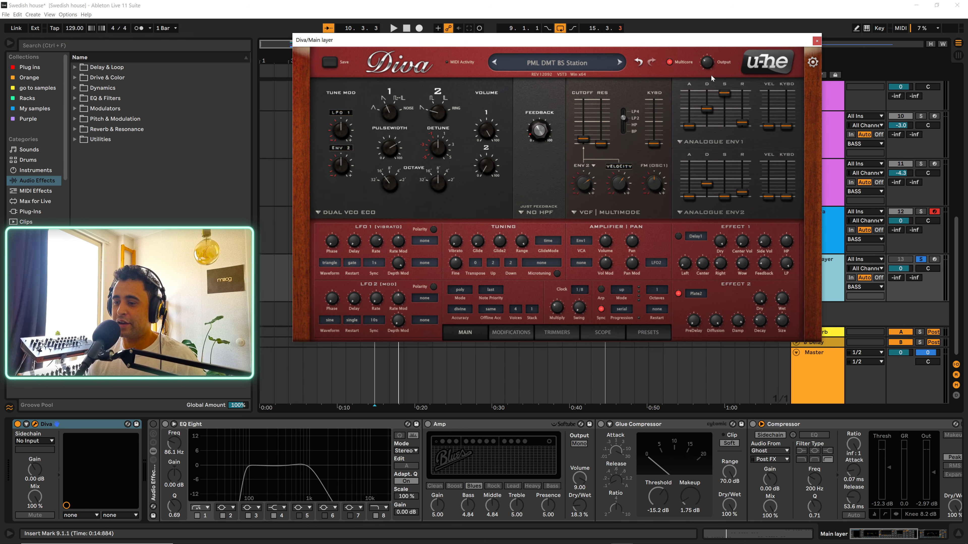
Set Diva's voice mode to mono and its number of voices to 8, leaving the stack at 1.
{"action": "left_click", "coordinate": [460, 290]}
{"action": "left_click", "coordinate": [483, 307]}
{"action": "left_click", "coordinate": [515, 310]}
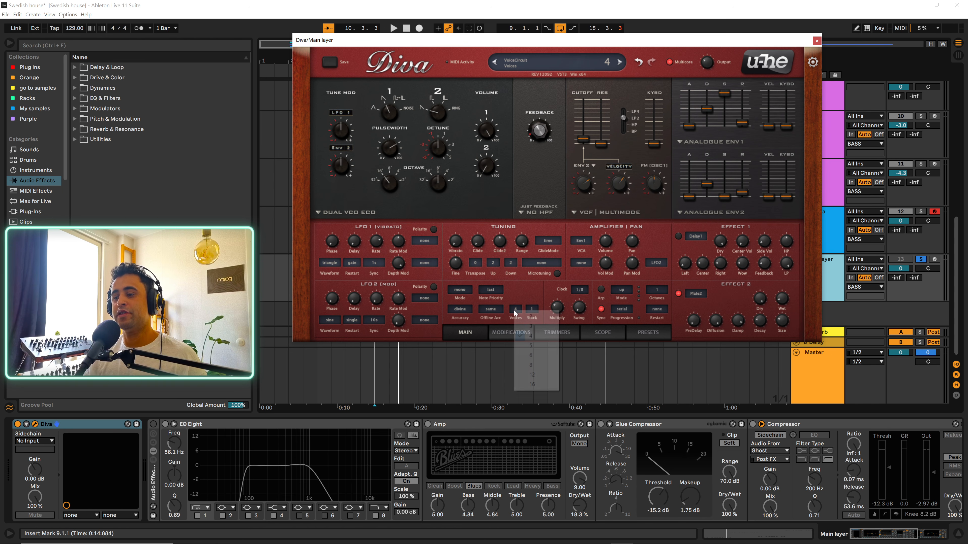
{"action": "left_click", "coordinate": [533, 365]}
{"action": "left_click", "coordinate": [530, 309]}
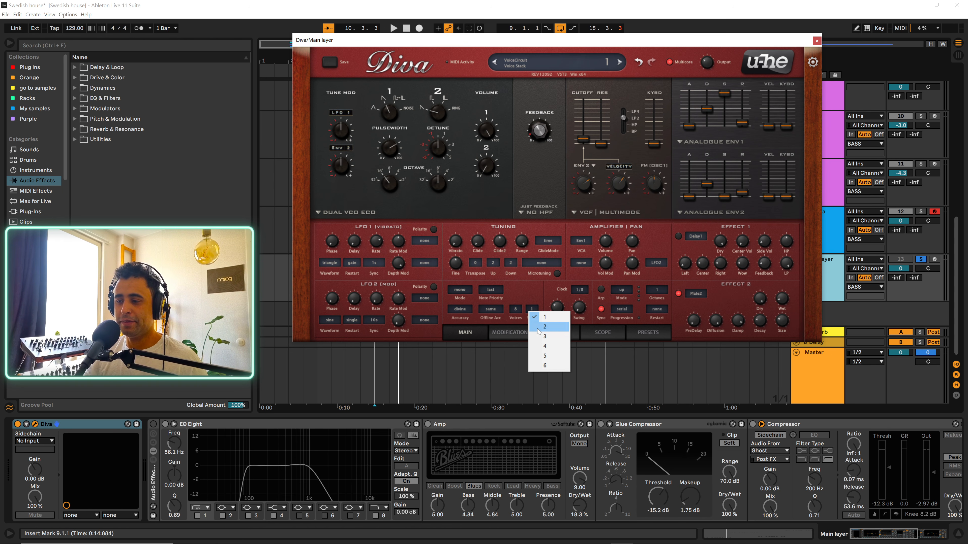
{"action": "left_click", "coordinate": [538, 291]}
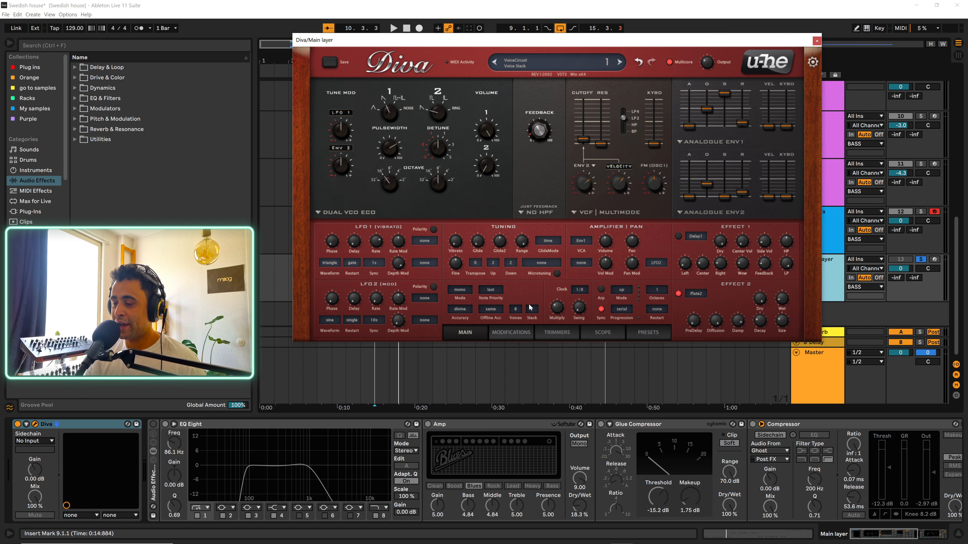
View Diva's modification and trimmer parameters, and set the voice stack to 4.
{"action": "left_click", "coordinate": [511, 332]}
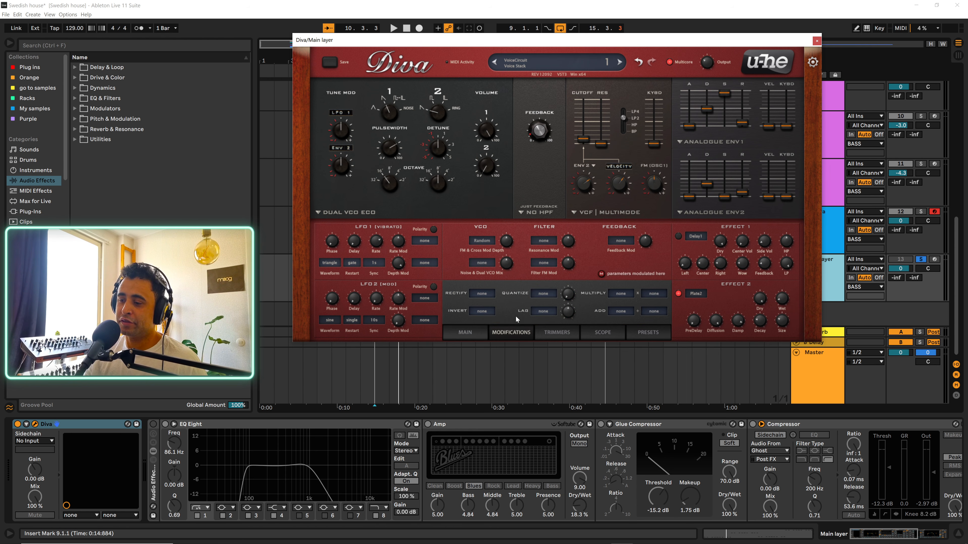
{"action": "left_click", "coordinate": [549, 331]}
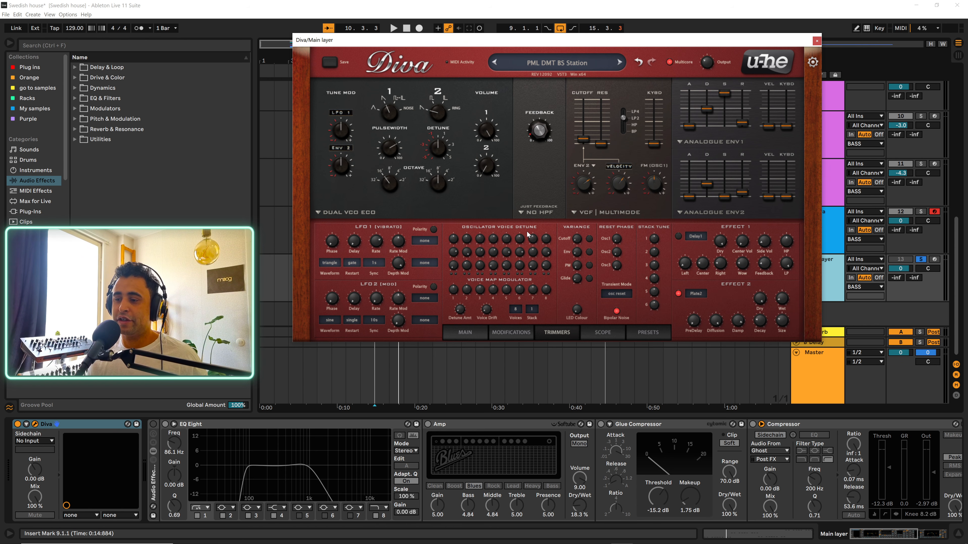
{"action": "mouse_move", "coordinate": [526, 235]}
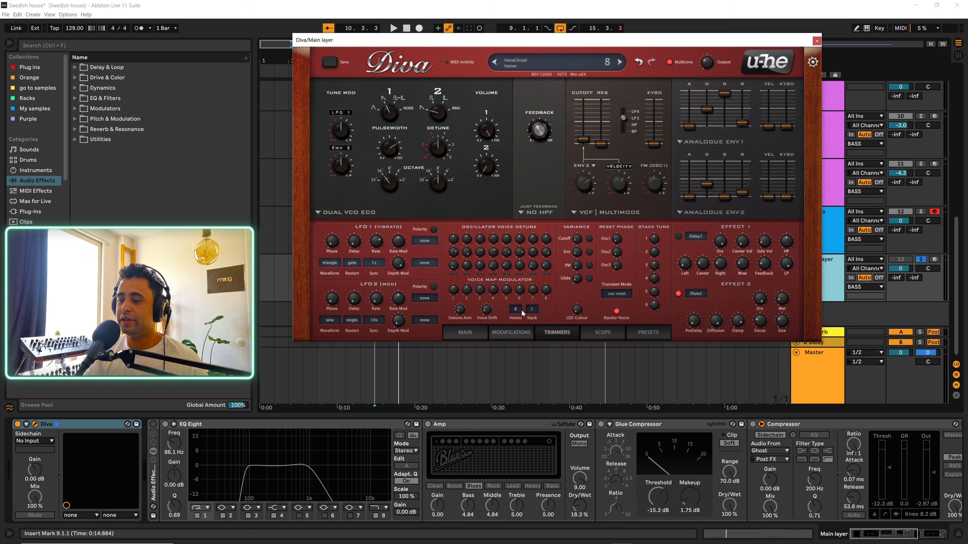
{"action": "left_click", "coordinate": [531, 309]}
{"action": "left_click", "coordinate": [559, 344]}
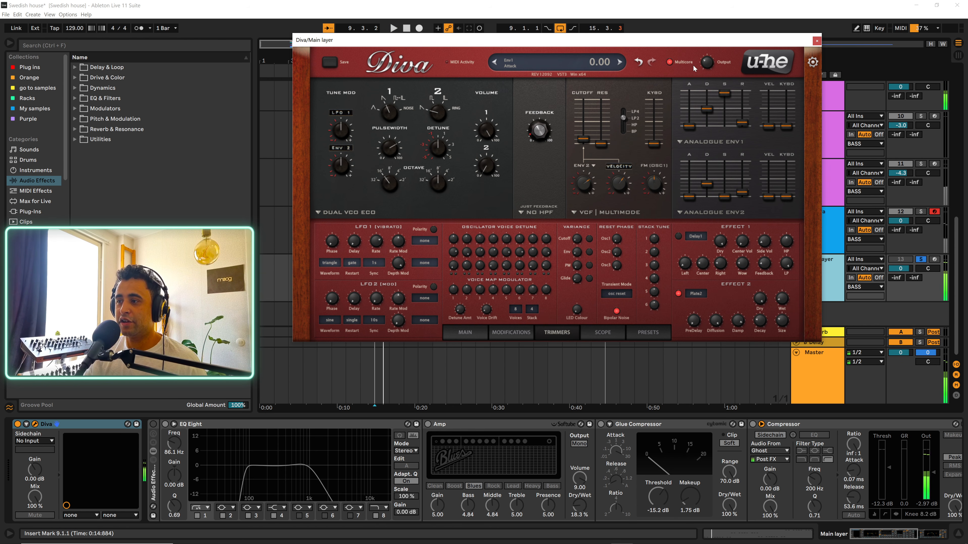
Lower Diva's main output slightly while auditioning the bass.
{"action": "mouse_move", "coordinate": [706, 73]}
{"action": "key", "text": "space"}
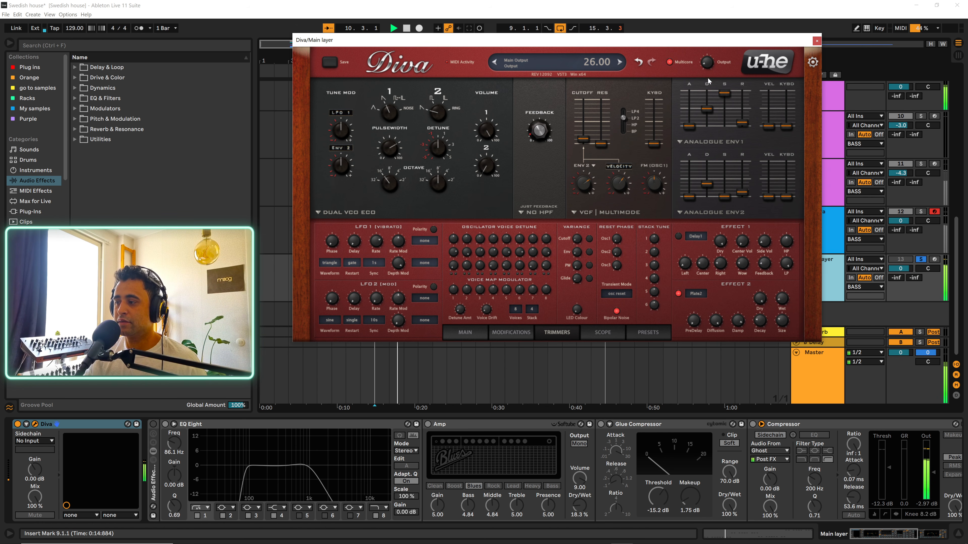
{"action": "scroll", "coordinate": [714, 63], "scroll_direction": "down", "scroll_amount": 1}
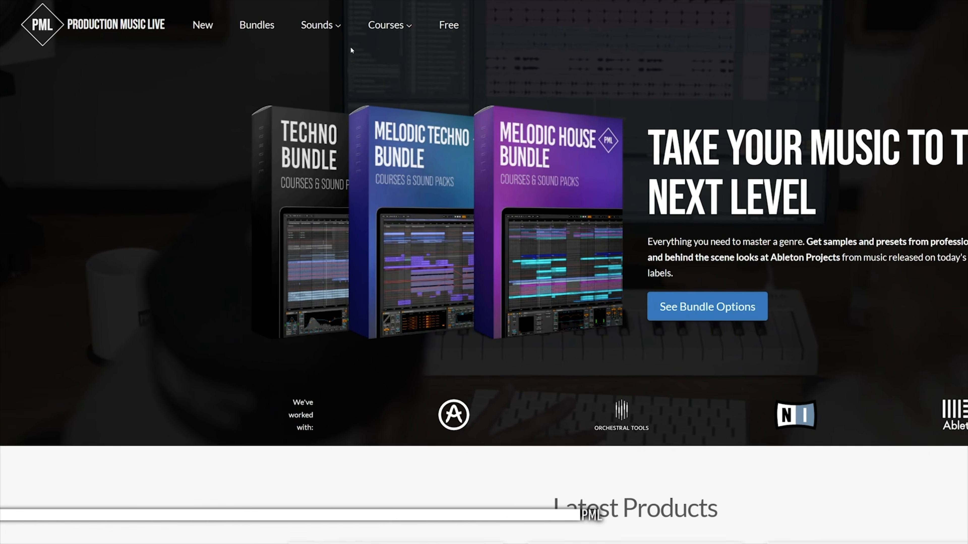
{"action": "mouse_move", "coordinate": [375, 29]}
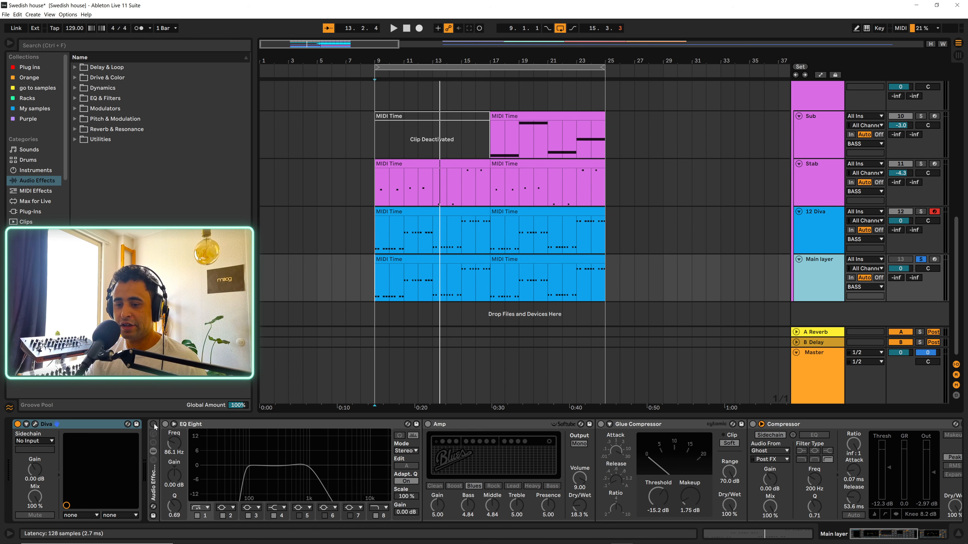
Enable the Main layer's audio effect rack and play the bass through EQ Eight, Amp and the rest of the chain.
{"action": "left_click", "coordinate": [153, 425]}
{"action": "left_click", "coordinate": [258, 426]}
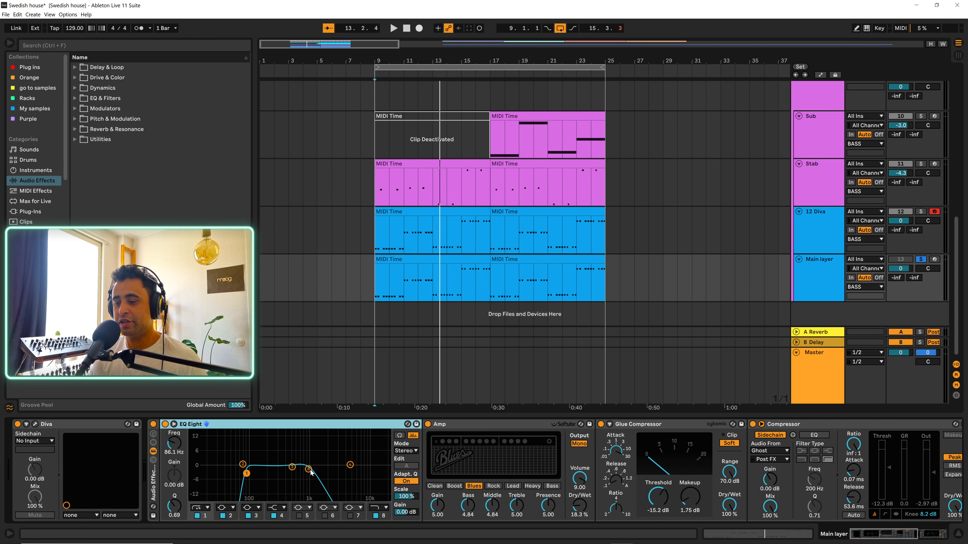
{"action": "left_click", "coordinate": [459, 425]}
{"action": "key", "text": "space"}
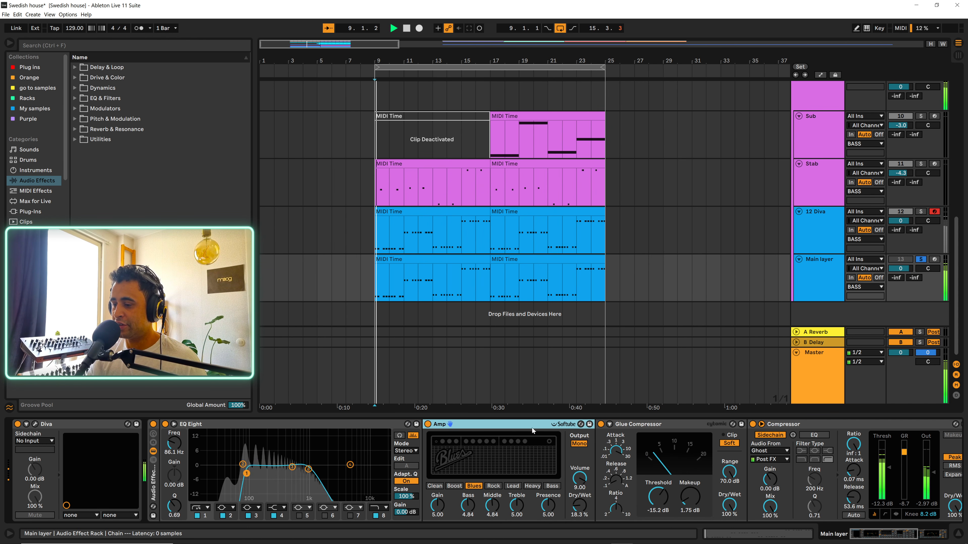
Switch off Amp, Glue Compressor, Compressor, the second EQ Eight and Limiter, collapsing both compressors and that EQ.
{"action": "left_click", "coordinate": [429, 424]}
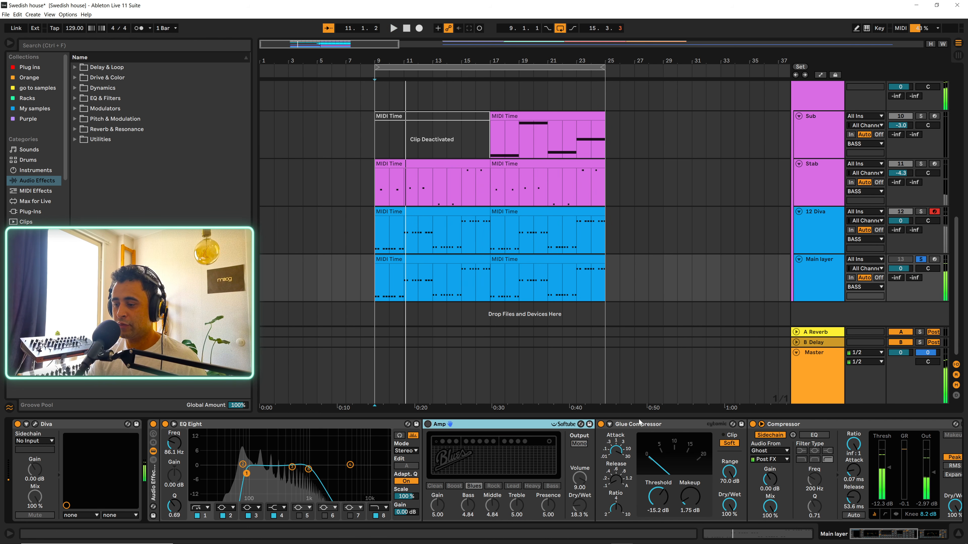
{"action": "left_click", "coordinate": [601, 424]}
{"action": "double_click", "coordinate": [642, 423]}
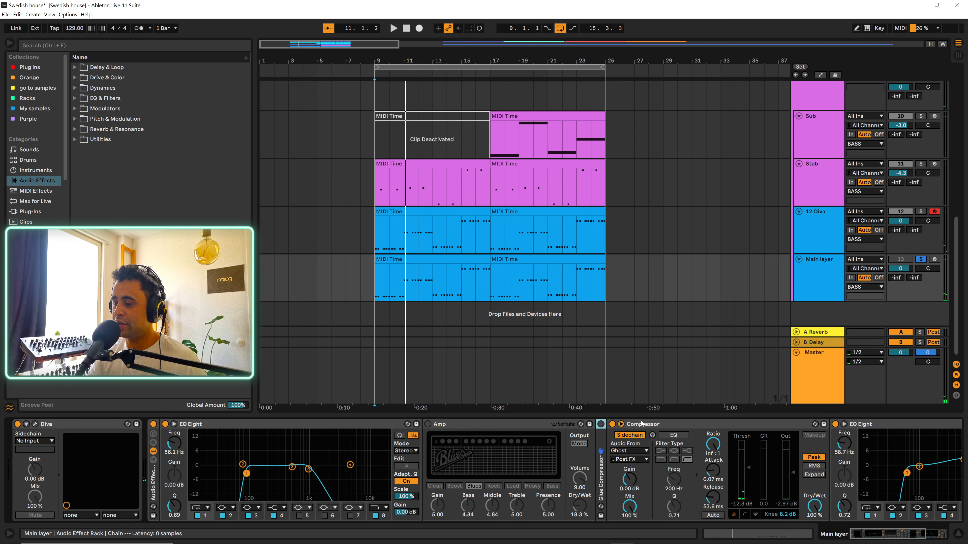
{"action": "double_click", "coordinate": [662, 422]}
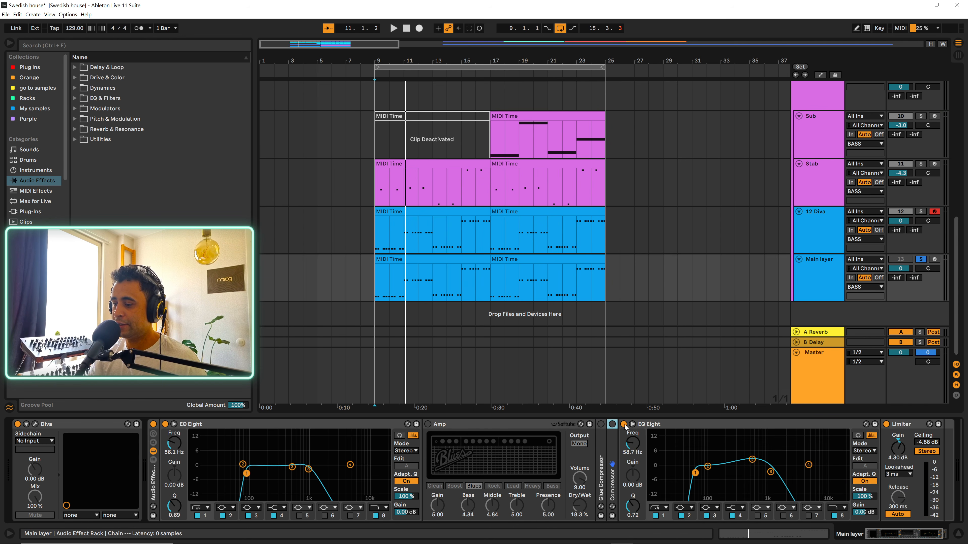
{"action": "double_click", "coordinate": [667, 424]}
{"action": "left_click", "coordinate": [635, 425]}
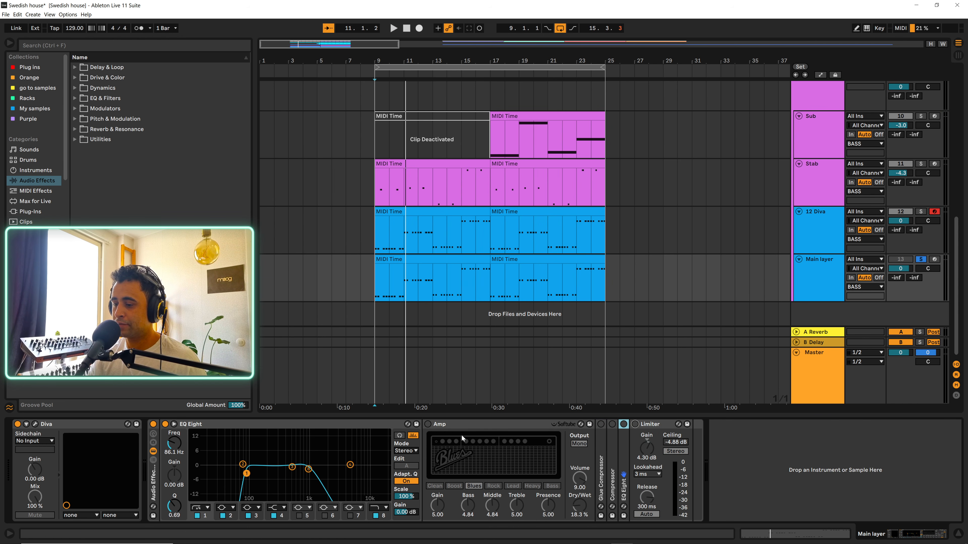
Turn the Amp back on and compare the bass without and with it.
{"action": "key", "text": "space"}
{"action": "left_click", "coordinate": [428, 425]}
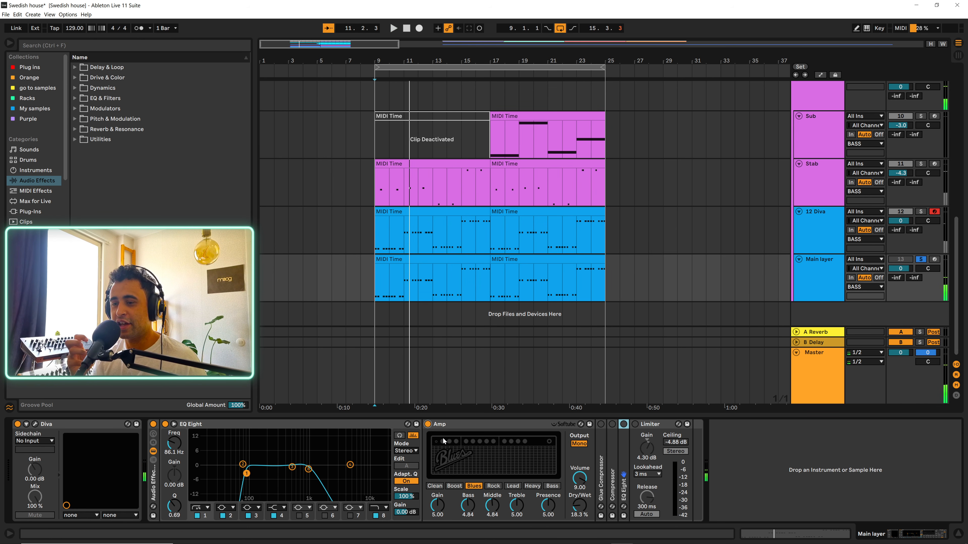
{"action": "key", "text": "space"}
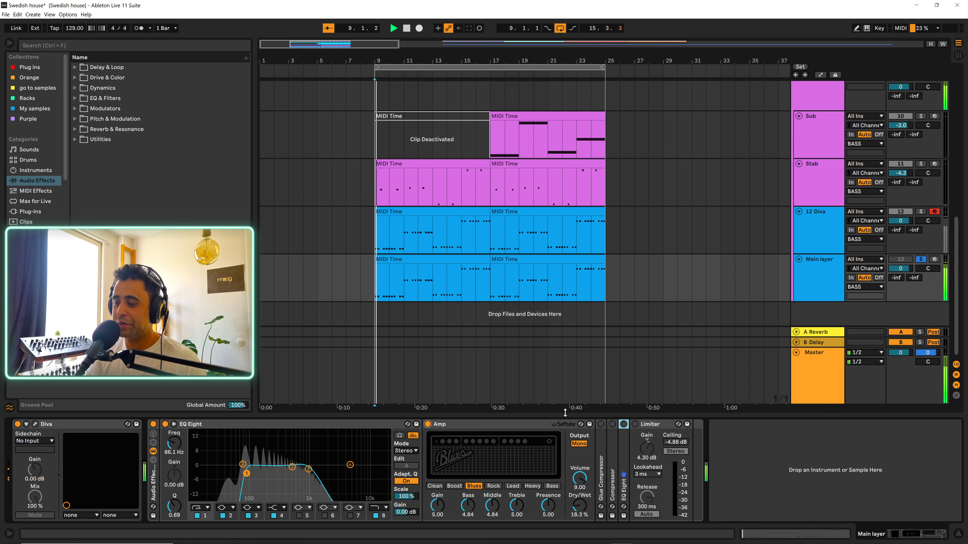
{"action": "key", "text": "space"}
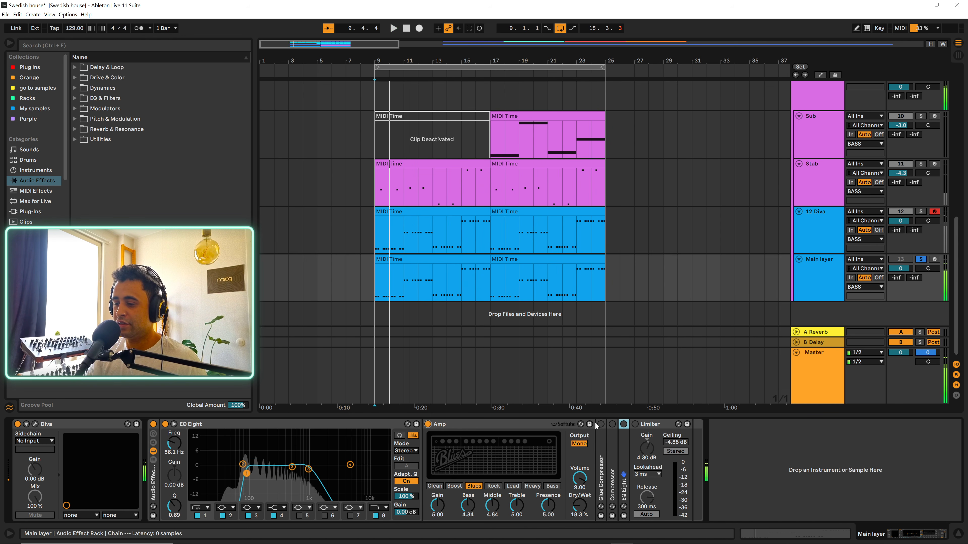
Expand the Glue Compressor, switch it back on and audition the bass through it.
{"action": "double_click", "coordinate": [600, 440]}
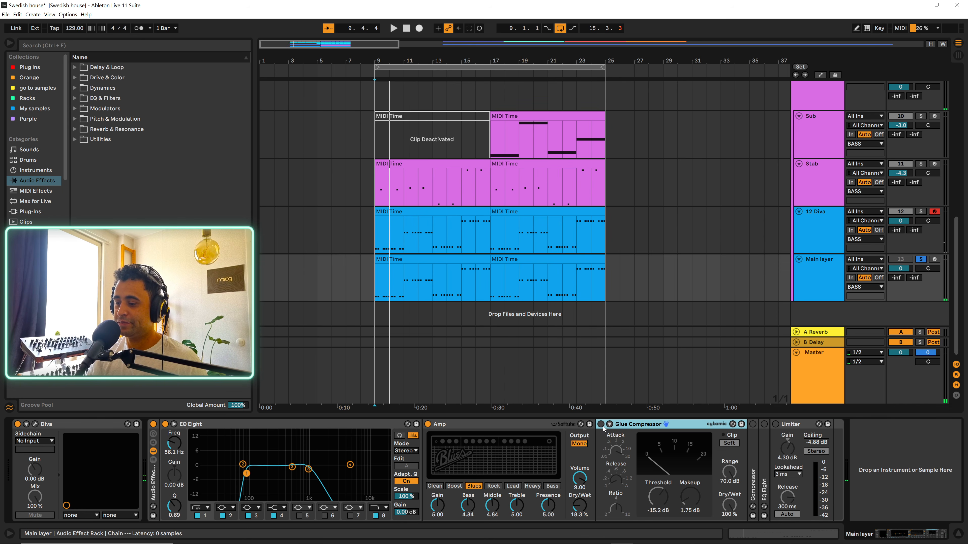
{"action": "key", "text": "space"}
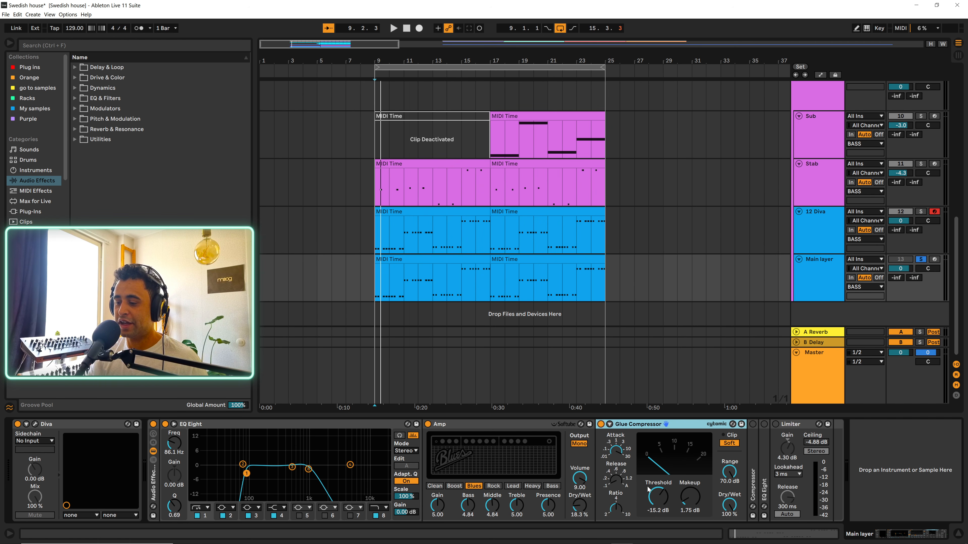
{"action": "key", "text": "space"}
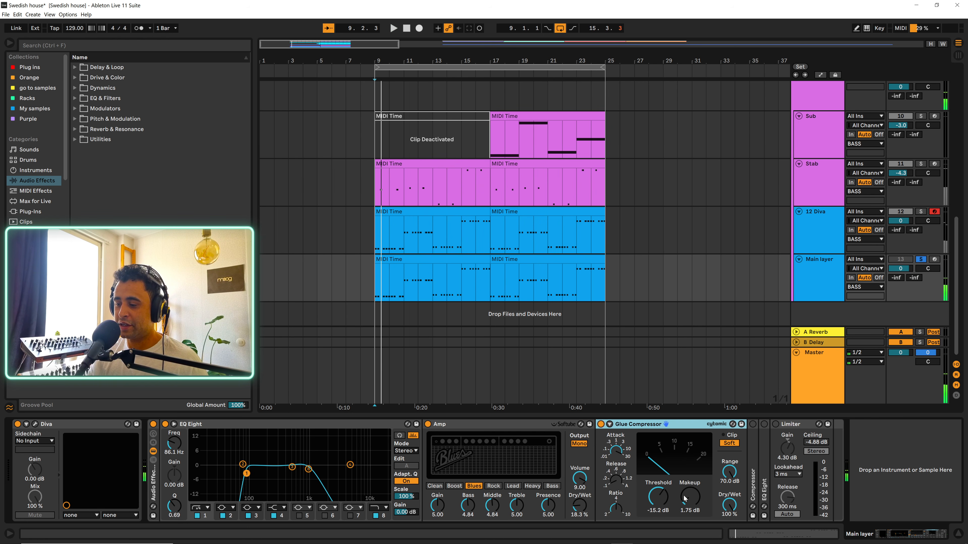
Expand the sidechained Compressor, switch it back on and play the bass.
{"action": "double_click", "coordinate": [758, 425]}
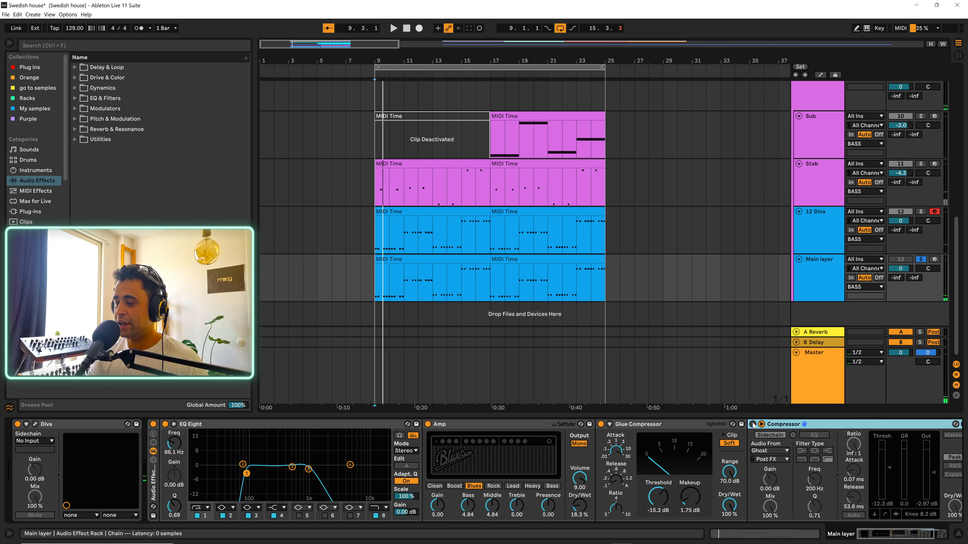
{"action": "left_click", "coordinate": [770, 435]}
{"action": "key", "text": "space"}
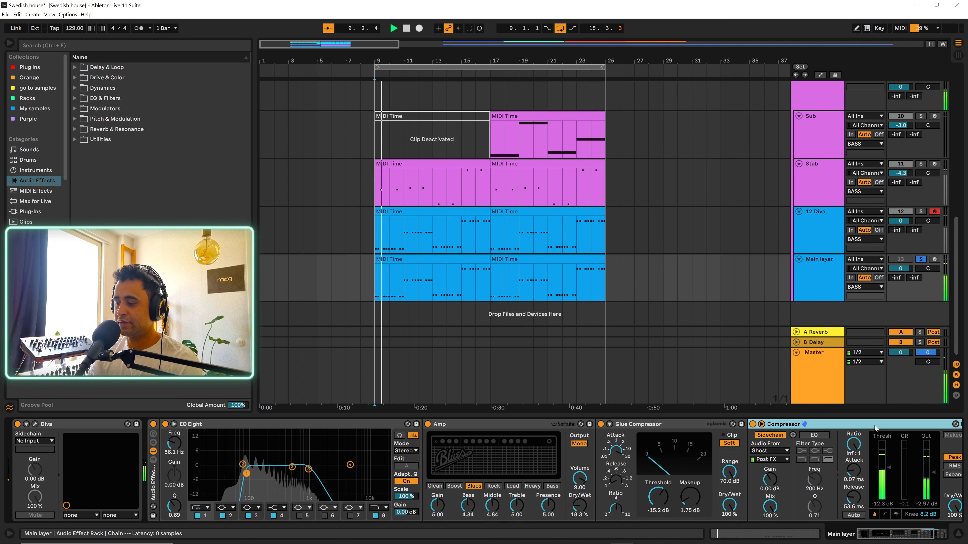
Expand the second EQ Eight before the Limiter, switch it back on and audition the bass.
{"action": "key", "text": "Right"}
{"action": "key", "text": "Right"}
{"action": "key", "text": "Right"}
{"action": "key", "text": "space"}
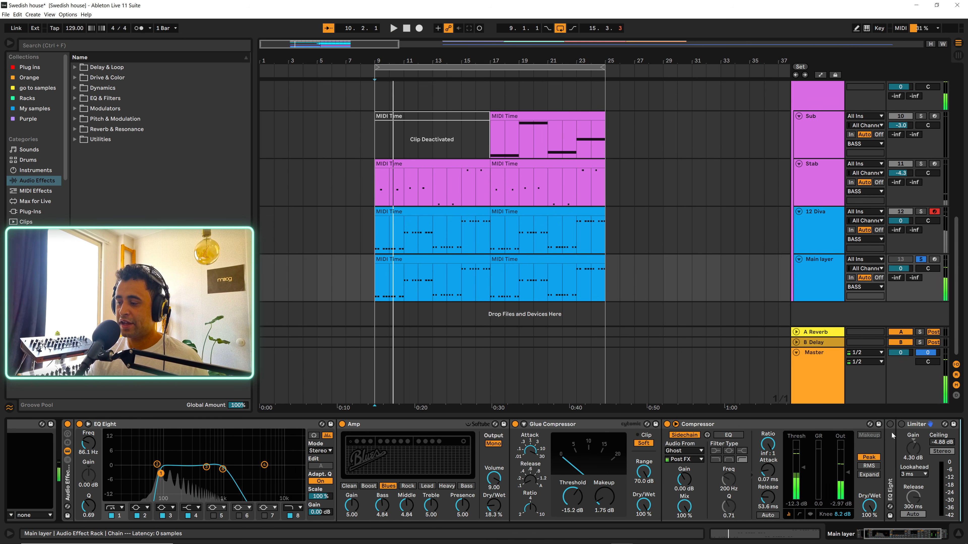
{"action": "double_click", "coordinate": [892, 435]}
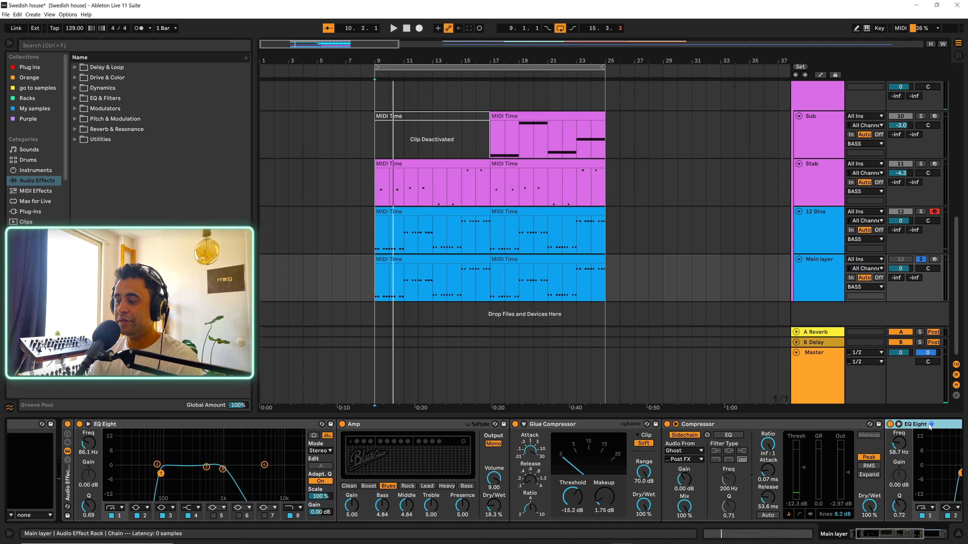
{"action": "key", "text": "Right"}
{"action": "key", "text": "Right"}
{"action": "key", "text": "Left"}
{"action": "key", "text": "space"}
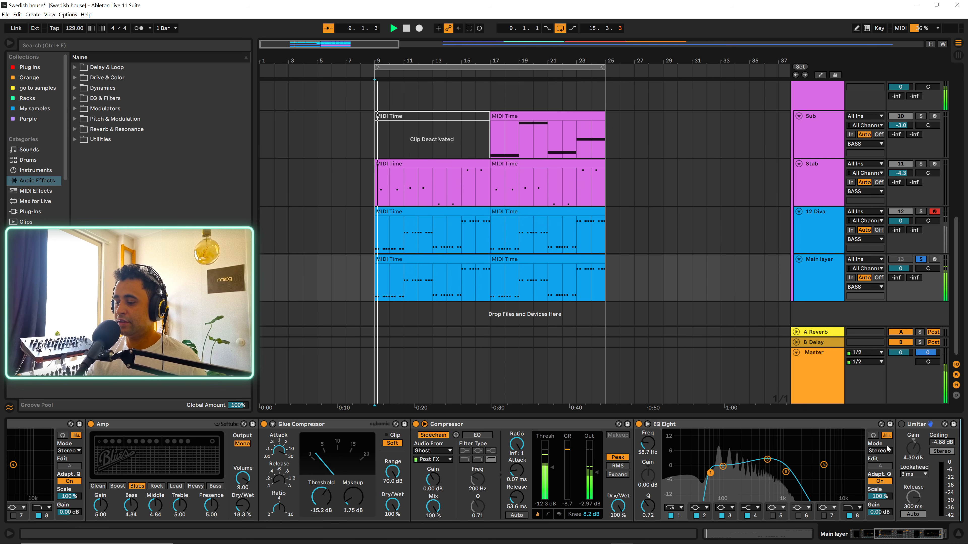
Switch the Limiter at the end of the chain back on and listen to the fully processed bass.
{"action": "key", "text": "space"}
{"action": "key", "text": "space"}
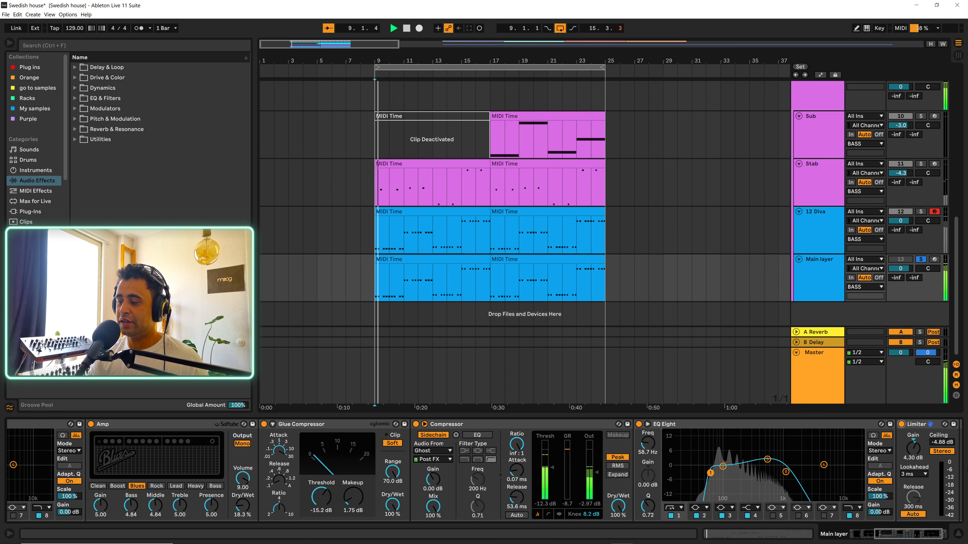
{"action": "key", "text": "space"}
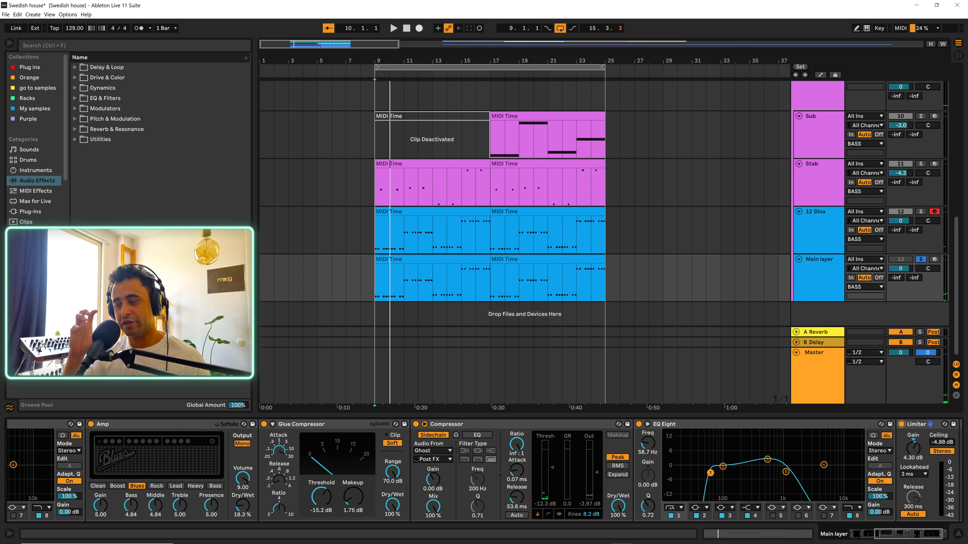
{"action": "key", "text": "space"}
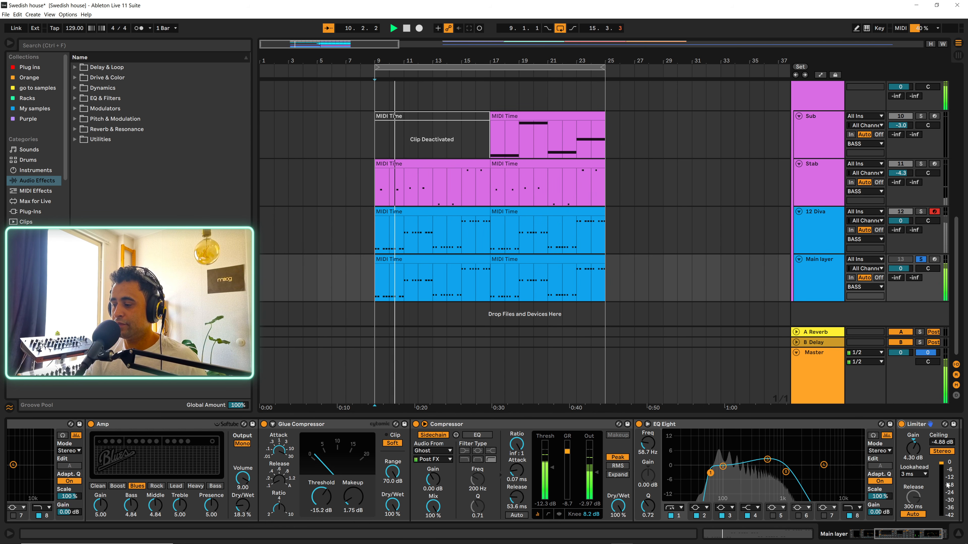
{"action": "key", "text": "space"}
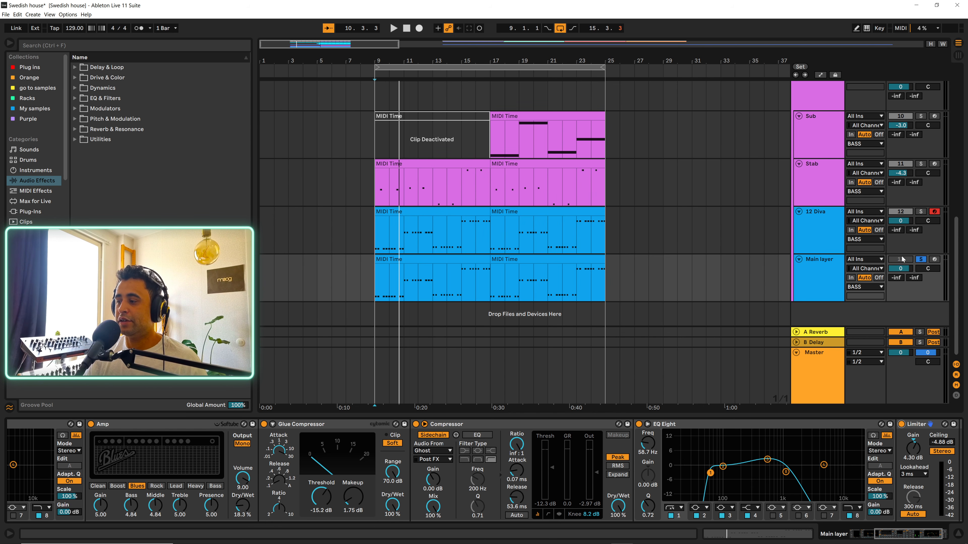
Unsolo the Main layer, mute 12 Diva, and play the active Main layer with Sub and Stab, setting its volume to -2.5 dB.
{"action": "left_click", "coordinate": [922, 260]}
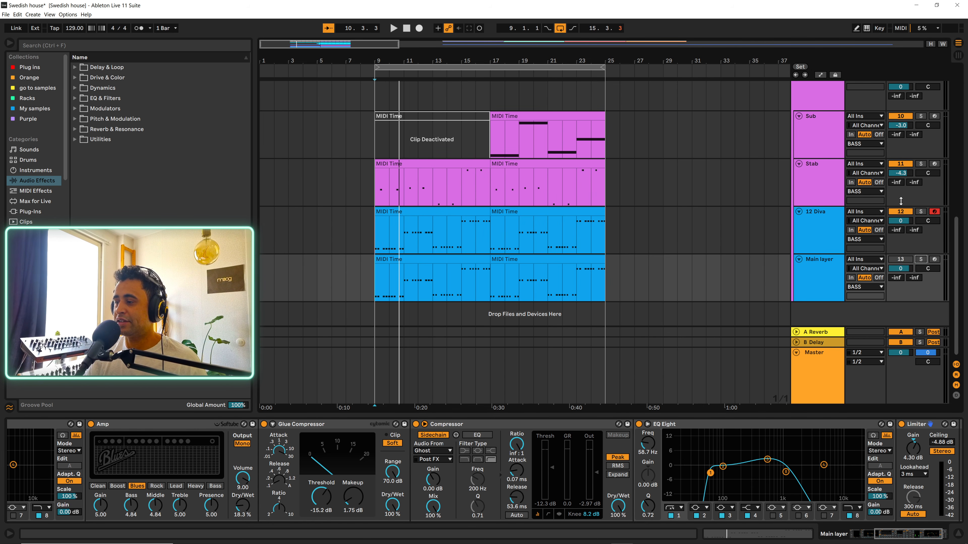
{"action": "left_click", "coordinate": [898, 215]}
{"action": "key", "text": "space"}
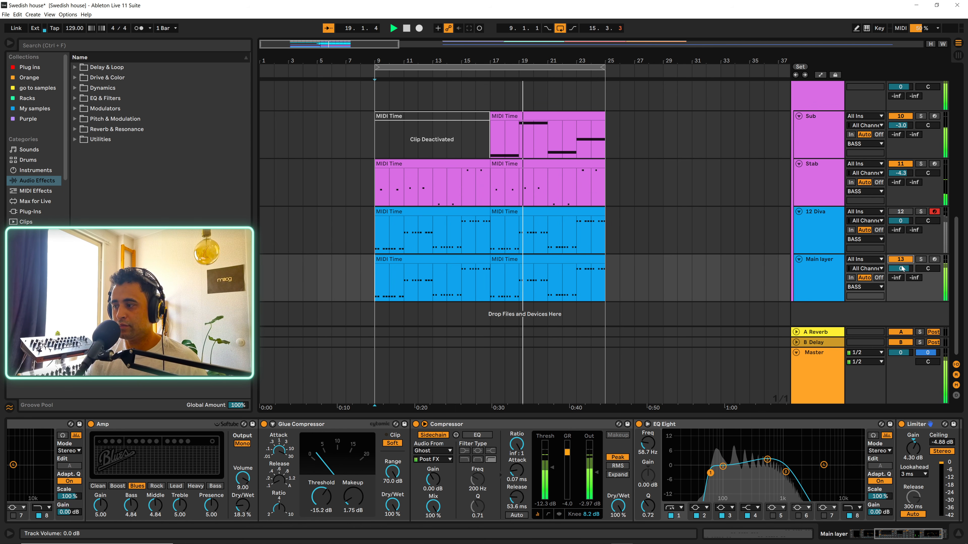
{"action": "left_click_drag", "start_coordinate": [902, 270], "coordinate": [902, 274]}
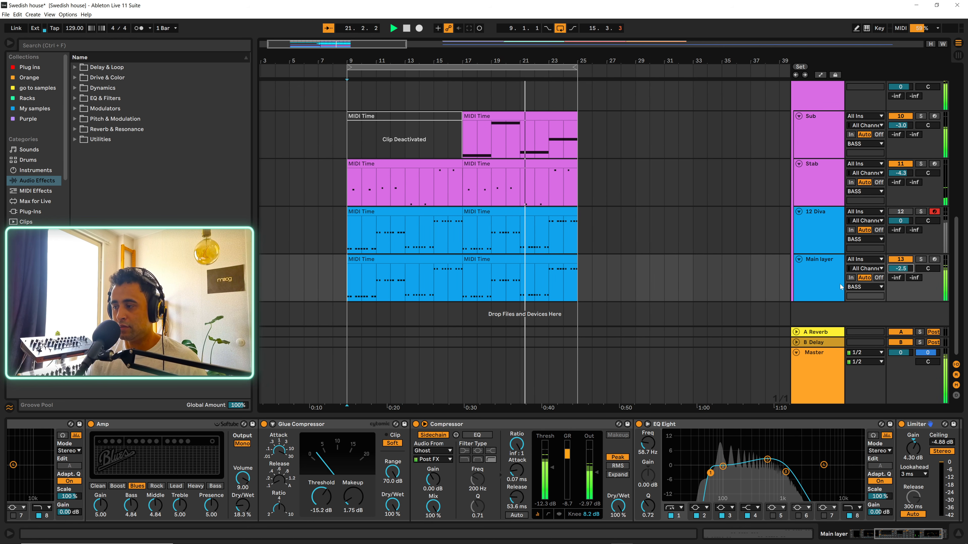
{"action": "key", "text": "space"}
Reopen the Main layer's Diva and switch its high-pass model to HPF BITE and its VCF model to BITE.
{"action": "left_click", "coordinate": [801, 272]}
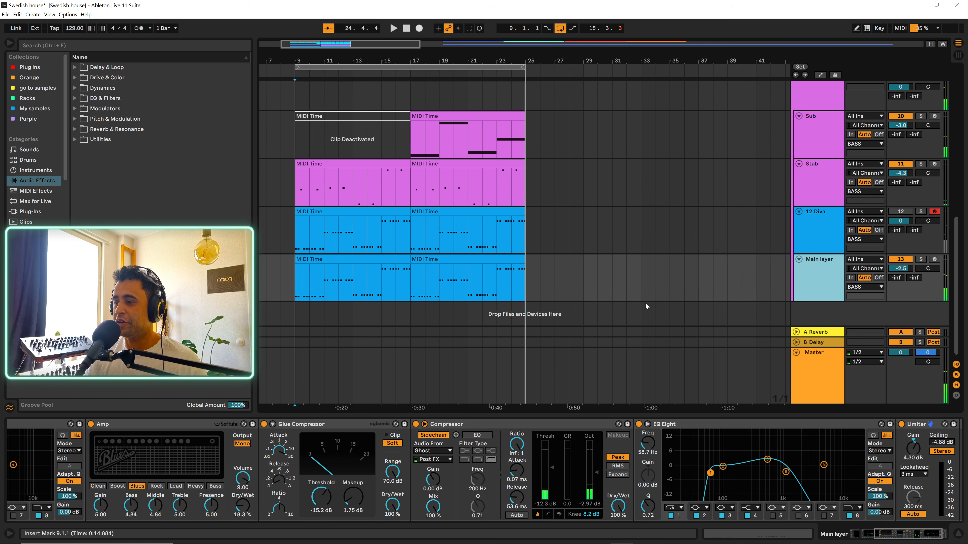
{"action": "left_click", "coordinate": [172, 425]}
{"action": "key", "text": "Left"}
{"action": "key", "text": "Left"}
{"action": "key", "text": "Left"}
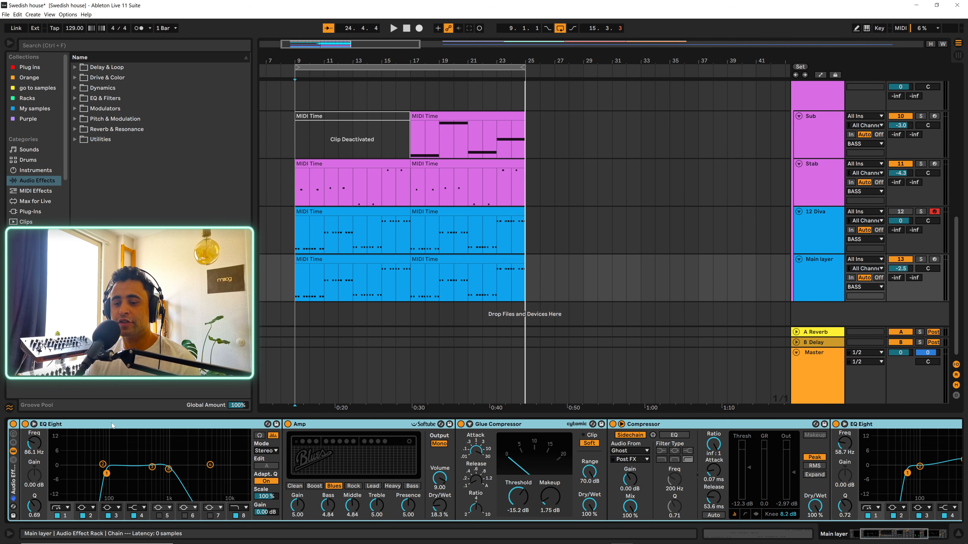
{"action": "left_click", "coordinate": [30, 425]}
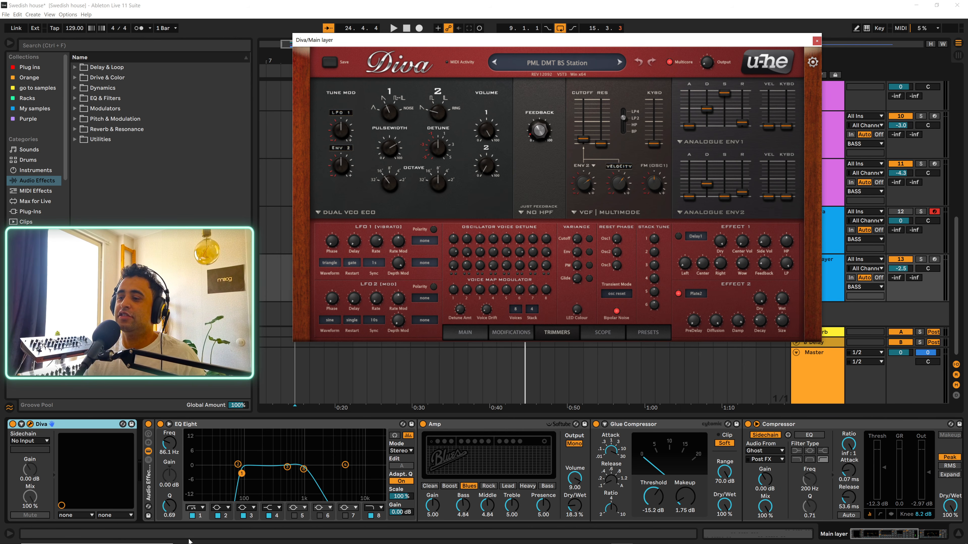
{"action": "left_click", "coordinate": [536, 213]}
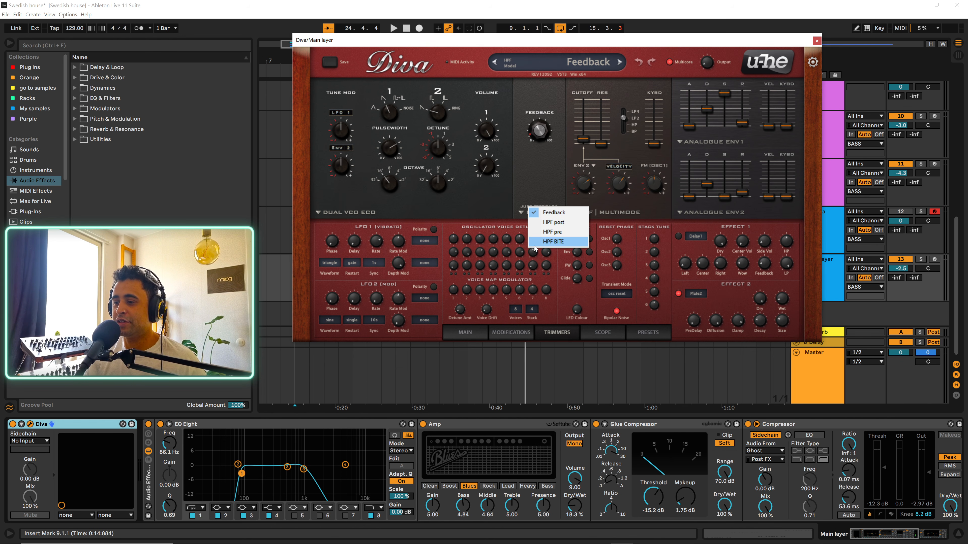
{"action": "left_click", "coordinate": [547, 243]}
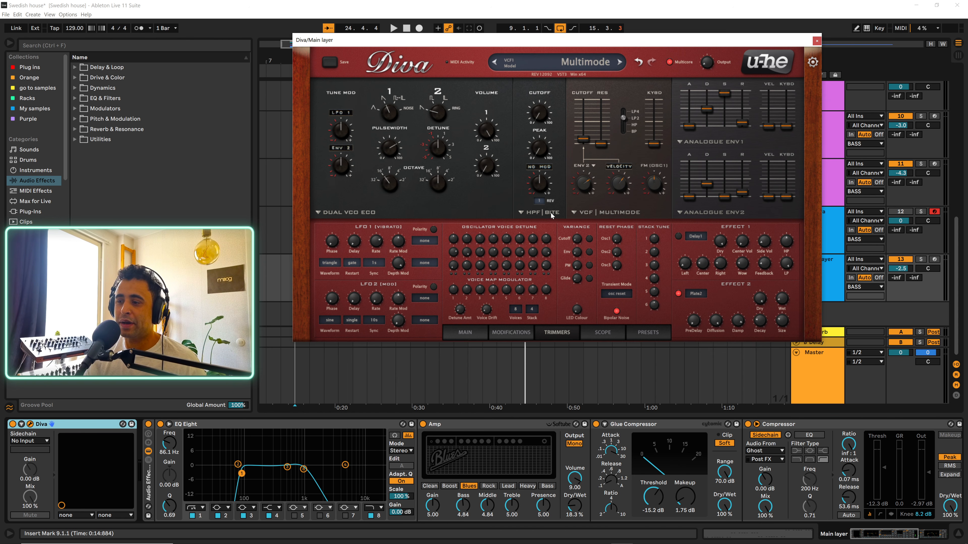
{"action": "left_click", "coordinate": [587, 216]}
{"action": "left_click", "coordinate": [606, 249]}
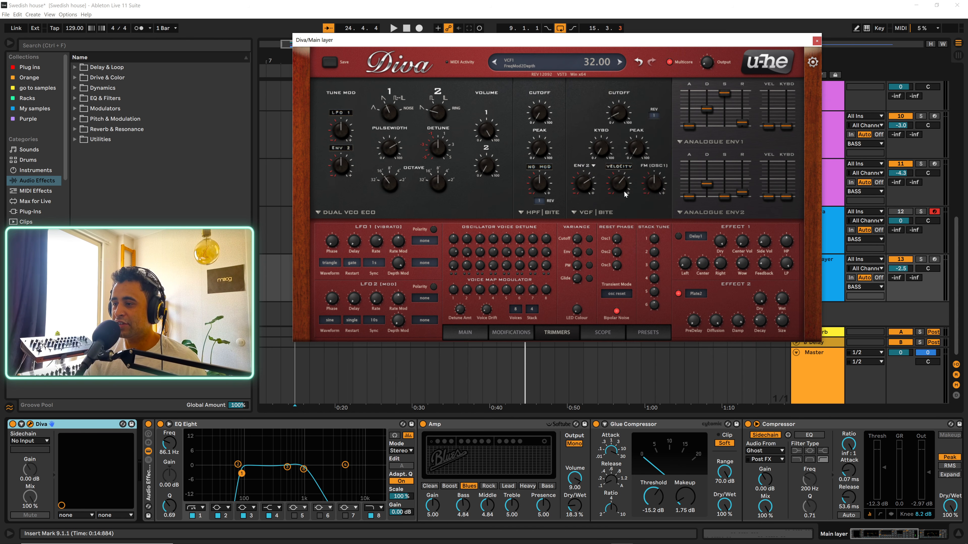
Raise the VCF's Env 2 modulation depth to 64 while playing the bass.
{"action": "key", "text": "space"}
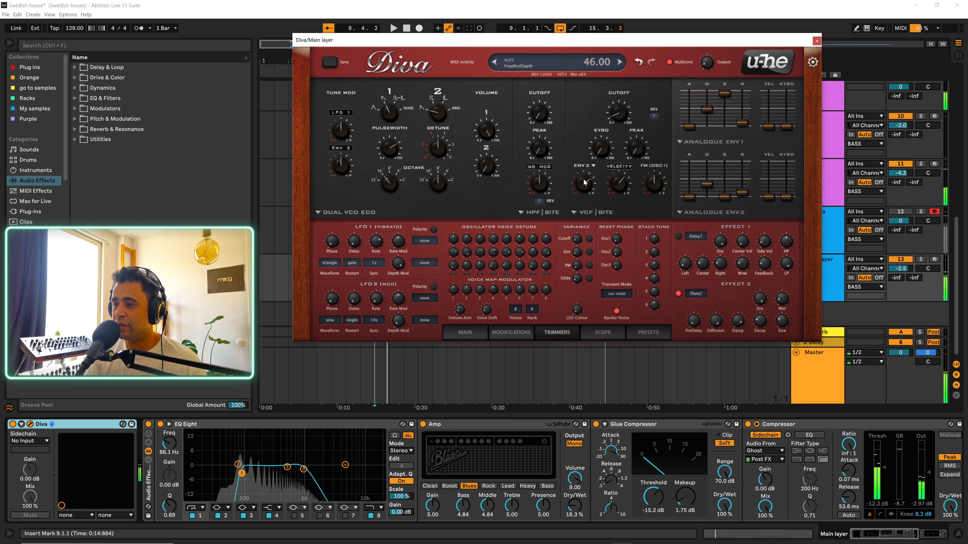
{"action": "scroll", "coordinate": [585, 182], "scroll_direction": "up", "scroll_amount": 6}
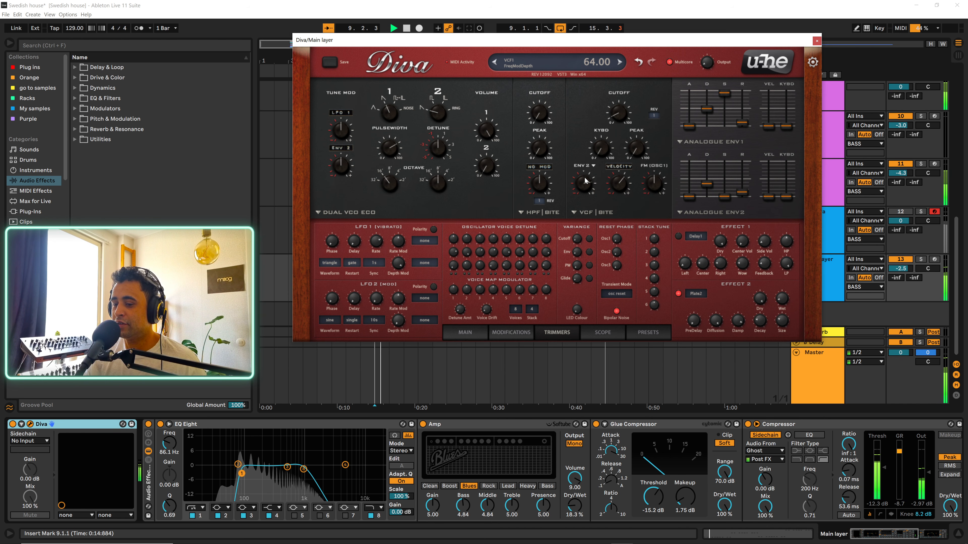
Lower the VCF's Env 2 modulation depth to 58 and try its cutoff around 49.50 while playing the bass.
{"action": "scroll", "coordinate": [618, 115], "scroll_direction": "down", "scroll_amount": 8}
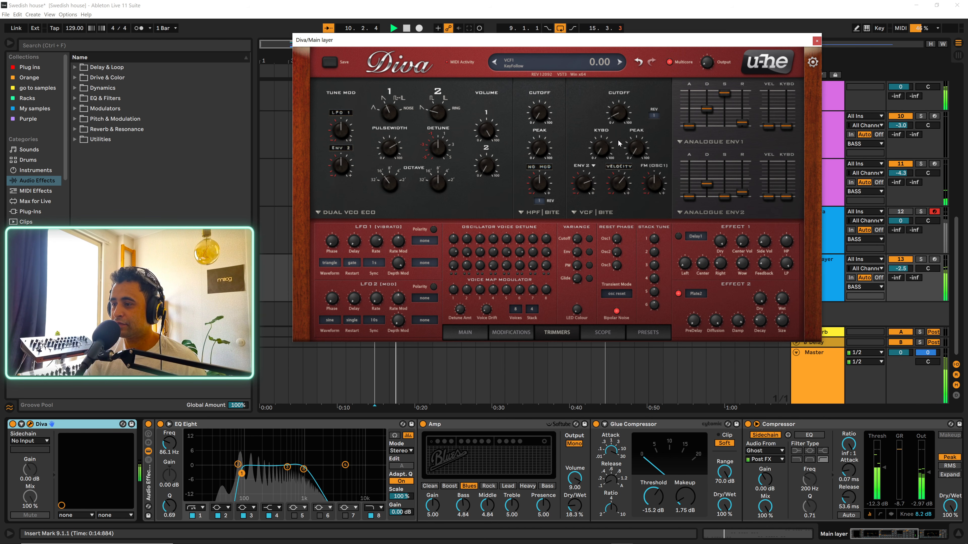
{"action": "scroll", "coordinate": [617, 113], "scroll_direction": "up", "scroll_amount": 3}
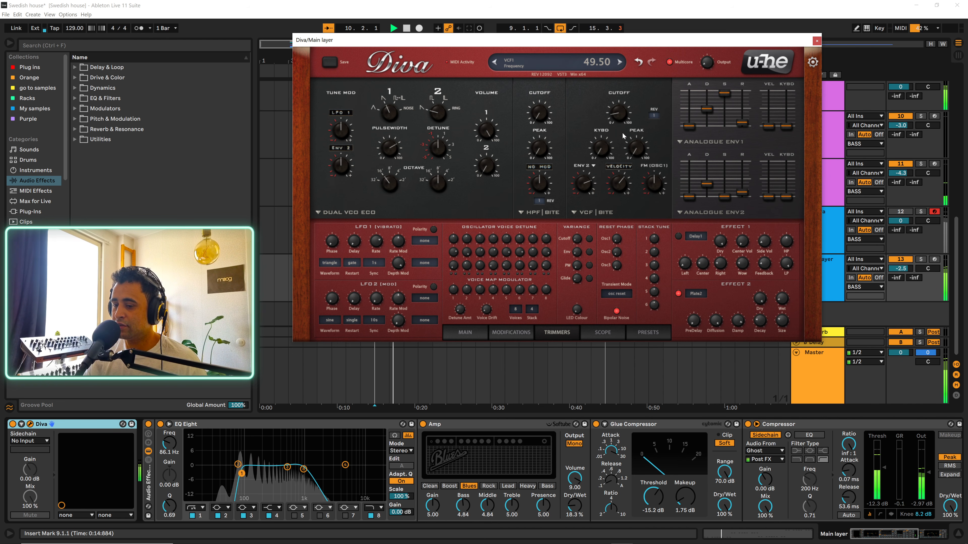
{"action": "key", "text": "space"}
{"action": "scroll", "coordinate": [617, 187], "scroll_direction": "up", "scroll_amount": 4}
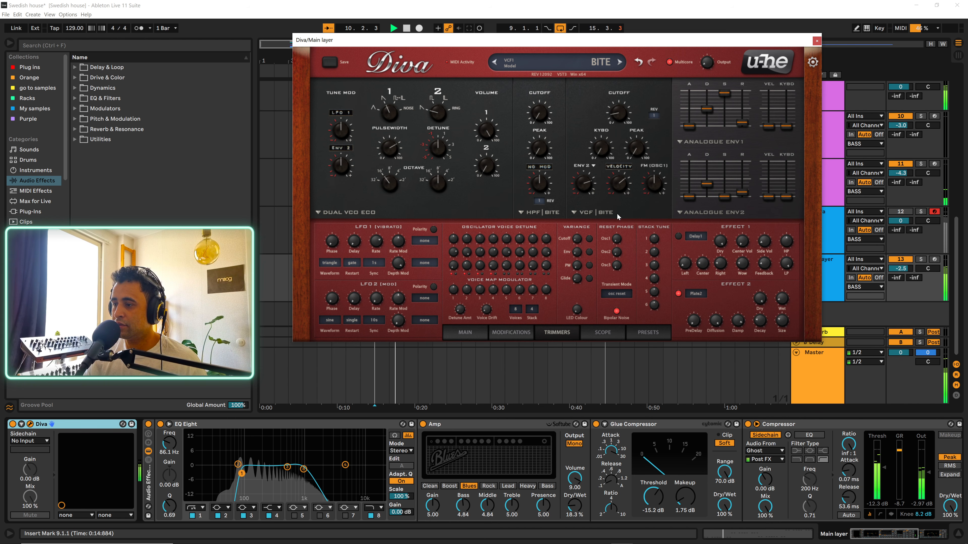
Switch Diva's high-pass model to Feedback and try the feedback amount while playing the bass.
{"action": "left_click", "coordinate": [686, 212]}
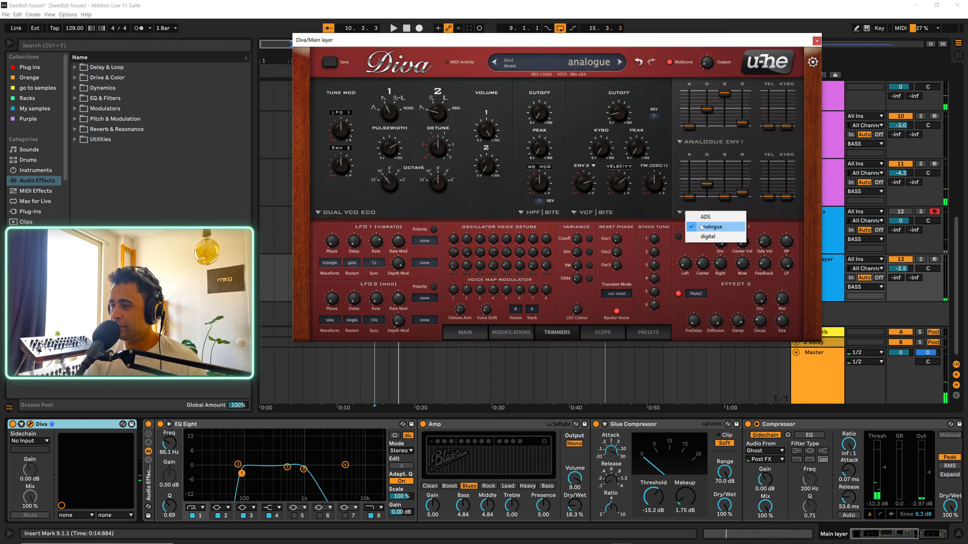
{"action": "left_click", "coordinate": [666, 205]}
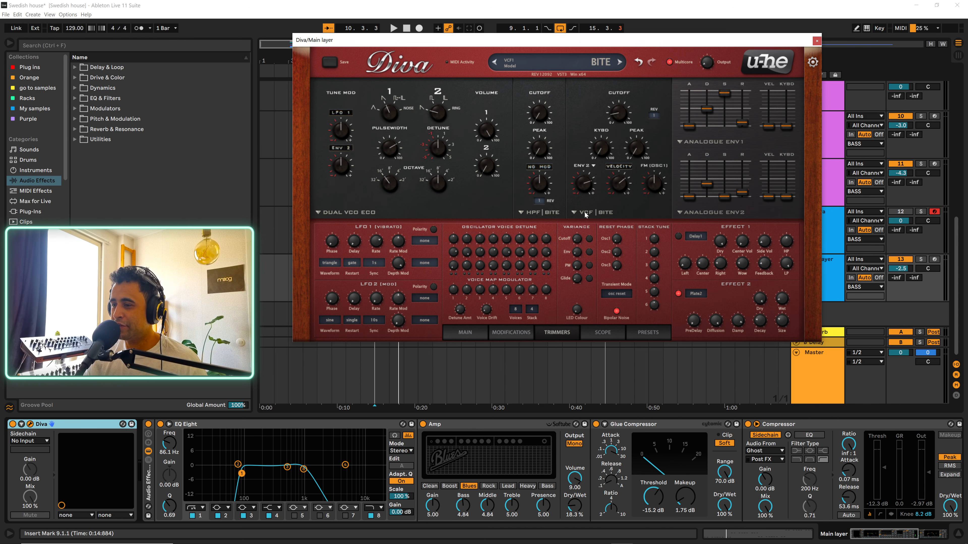
{"action": "left_click", "coordinate": [522, 214]}
{"action": "left_click", "coordinate": [534, 219]}
{"action": "key", "text": "space"}
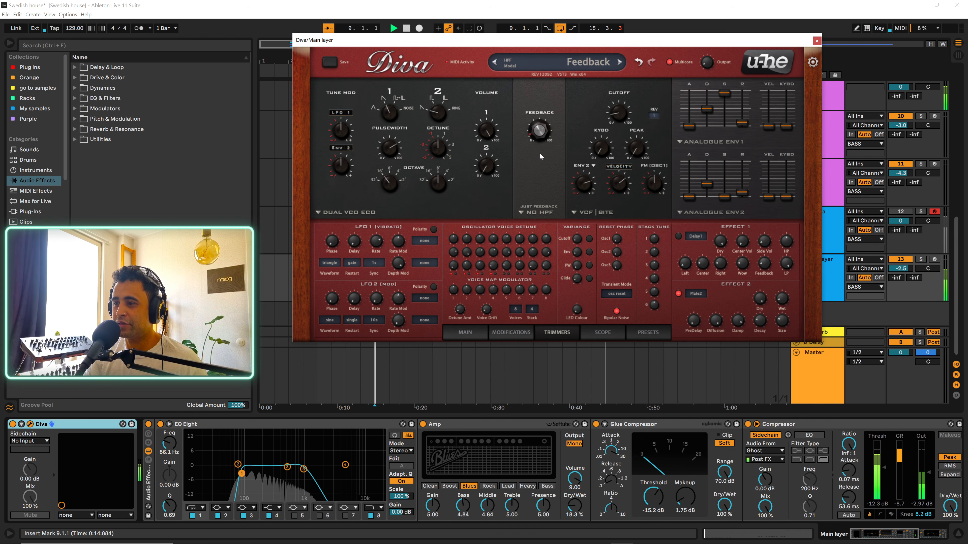
{"action": "left_click_drag", "start_coordinate": [539, 137], "coordinate": [539, 129]}
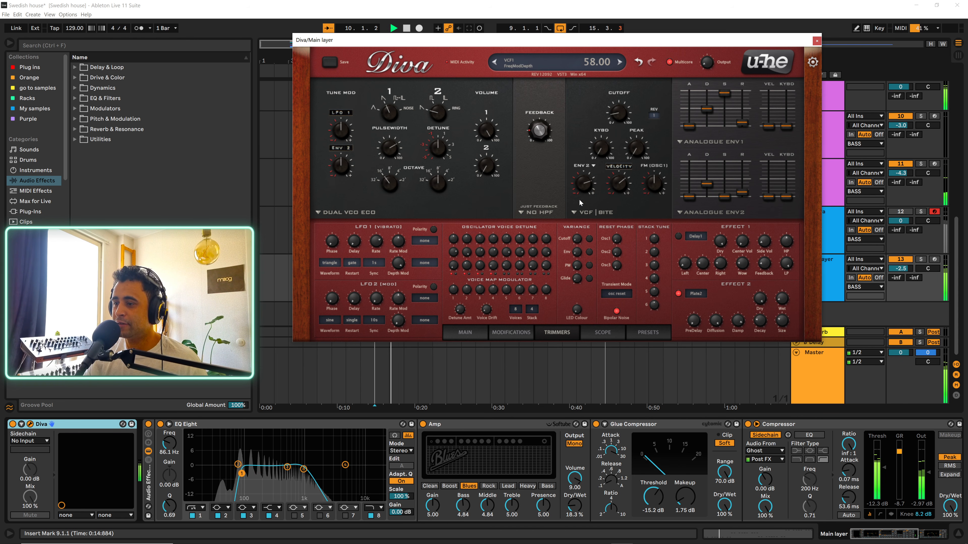
Raise envelope 2's sustain slightly while listening to the bass, and close the Main layer's Diva.
{"action": "left_click_drag", "start_coordinate": [581, 190], "coordinate": [581, 191]}
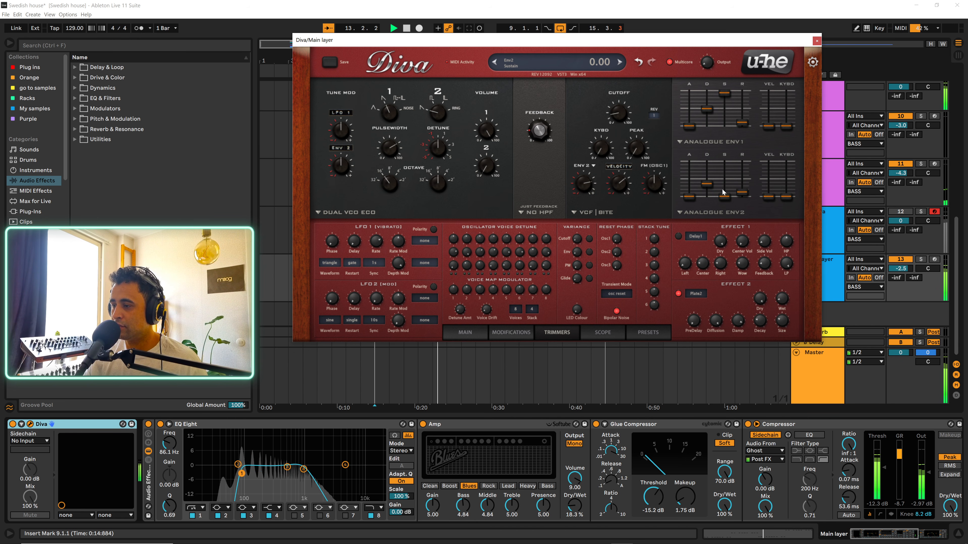
{"action": "left_click_drag", "start_coordinate": [725, 196], "coordinate": [742, 194]}
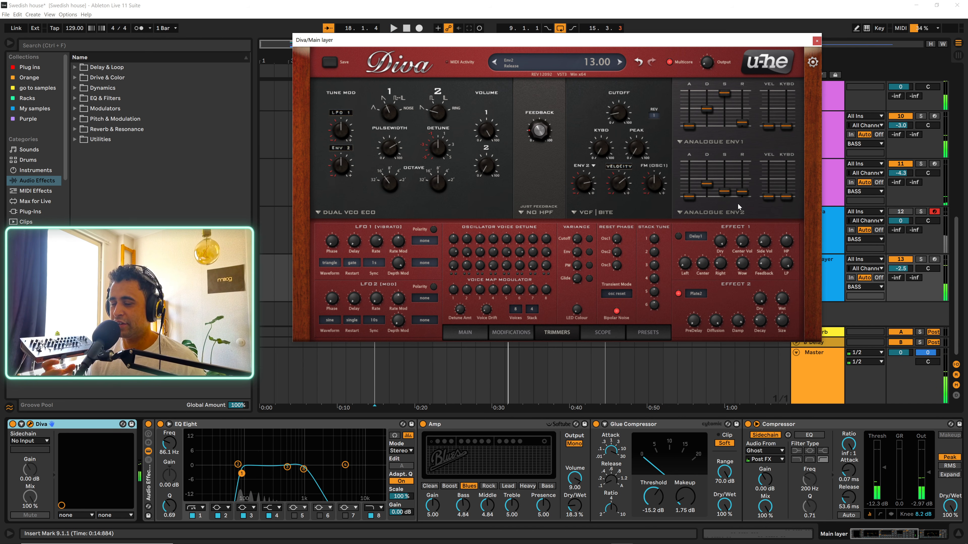
{"action": "left_click", "coordinate": [817, 41]}
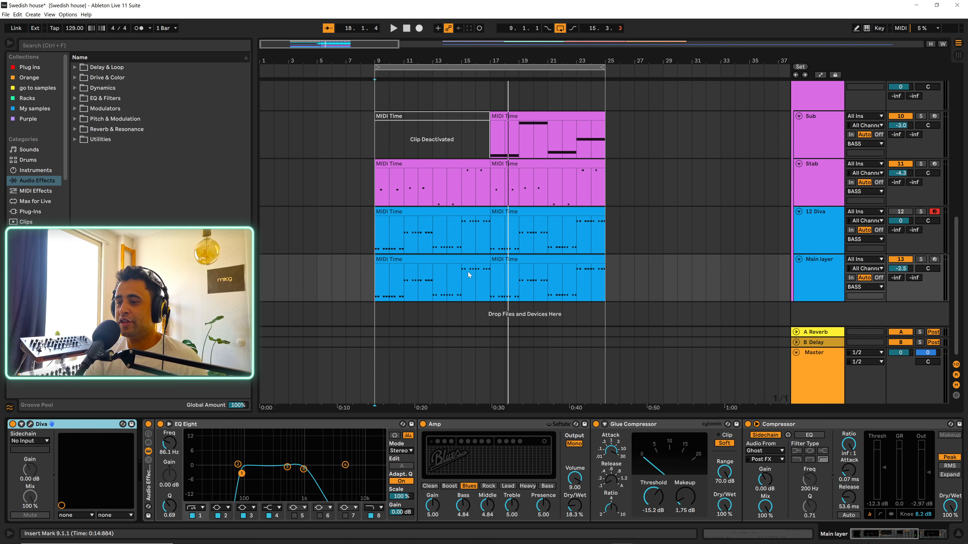
Open the Stab track's Diva to examine its oscillator, filter and envelope settings, and close it again.
{"action": "scroll", "coordinate": [526, 235], "scroll_direction": "up", "scroll_amount": 4}
{"action": "left_click", "coordinate": [794, 252]}
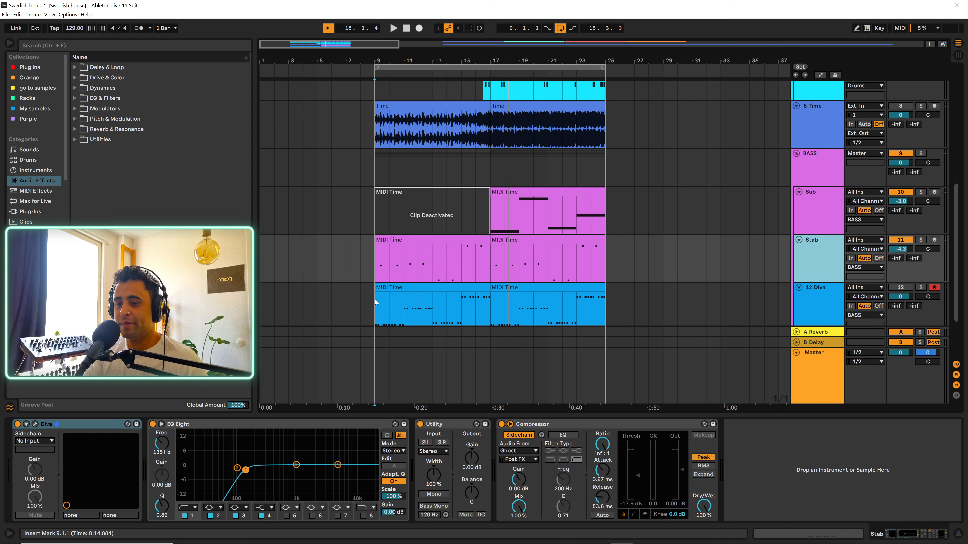
{"action": "left_click", "coordinate": [35, 424]}
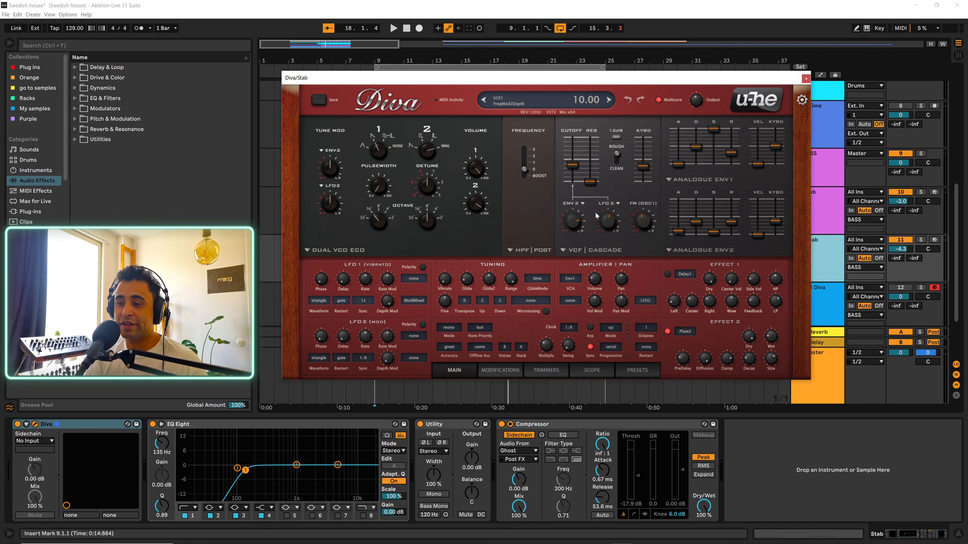
{"action": "left_click", "coordinate": [805, 79]}
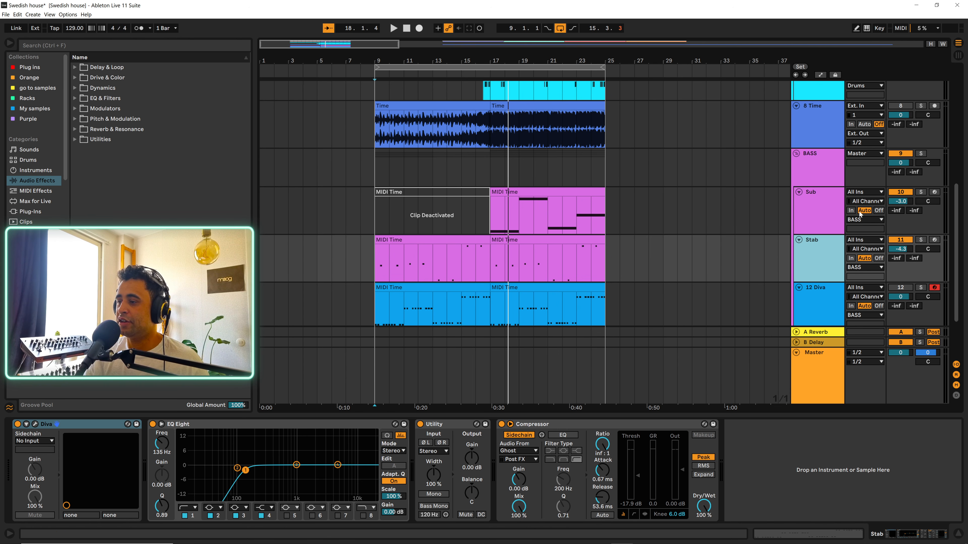
Show the Sub track's device chain and look over the arrangement's kick, drum loop, clap and bass tracks.
{"action": "left_click", "coordinate": [758, 235]}
{"action": "scroll", "coordinate": [759, 235], "scroll_direction": "up", "scroll_amount": 1}
{"action": "scroll", "coordinate": [758, 235], "scroll_direction": "up", "scroll_amount": 5}
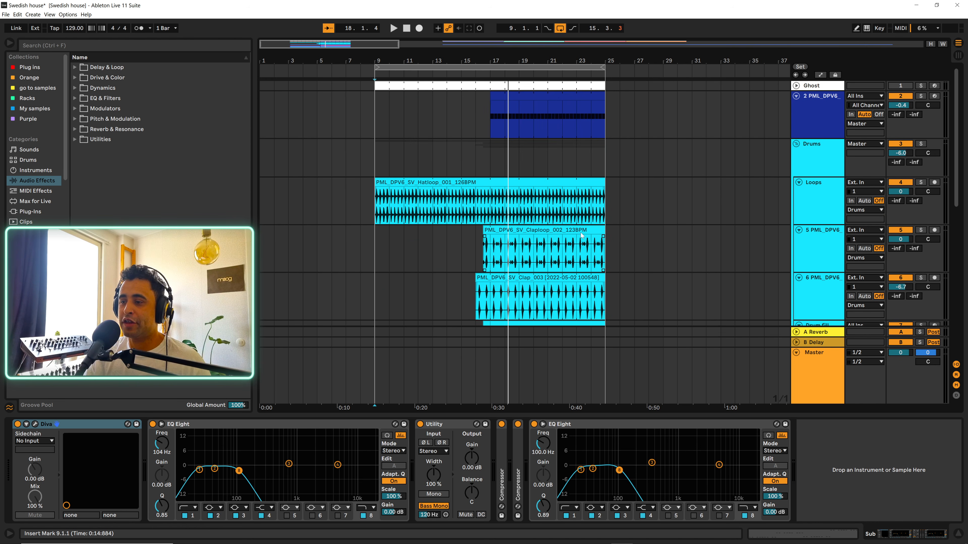
{"action": "scroll", "coordinate": [681, 223], "scroll_direction": "down", "scroll_amount": 3}
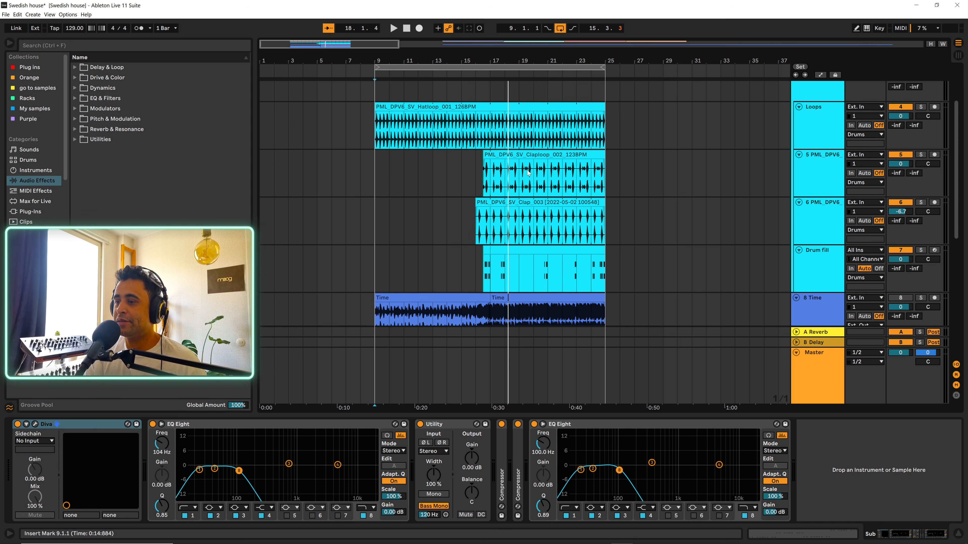
{"action": "scroll", "coordinate": [569, 207], "scroll_direction": "up", "scroll_amount": 3}
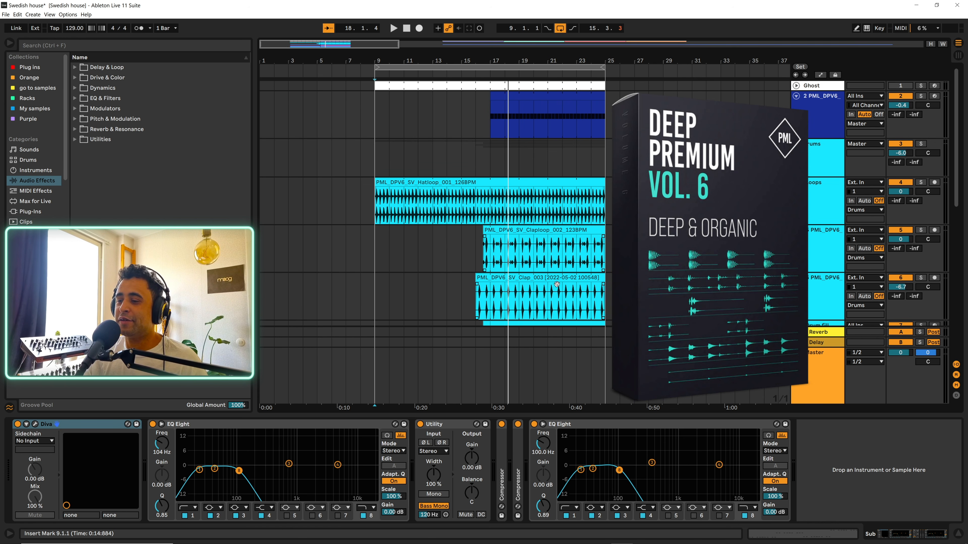
{"action": "scroll", "coordinate": [672, 175], "scroll_direction": "down", "scroll_amount": 4}
{"action": "scroll", "coordinate": [672, 176], "scroll_direction": "down", "scroll_amount": 7}
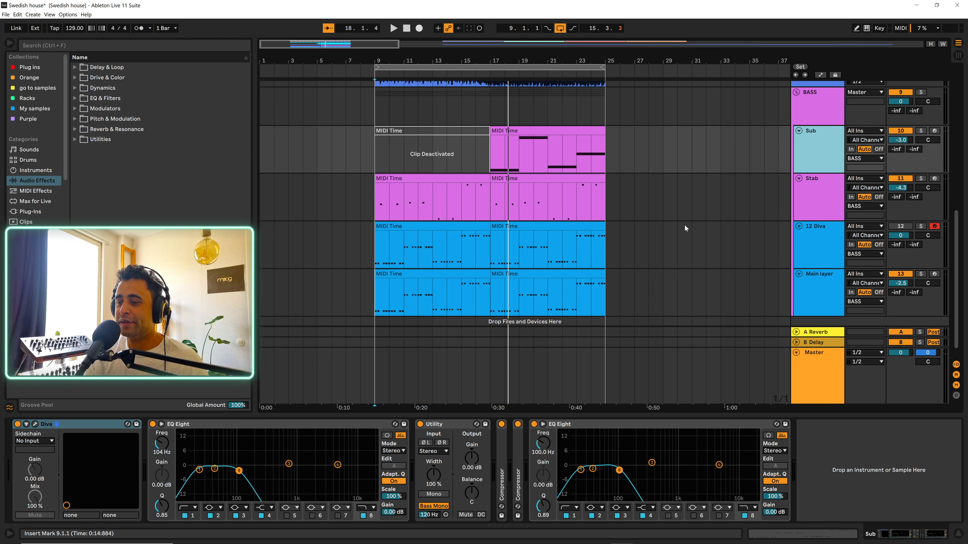